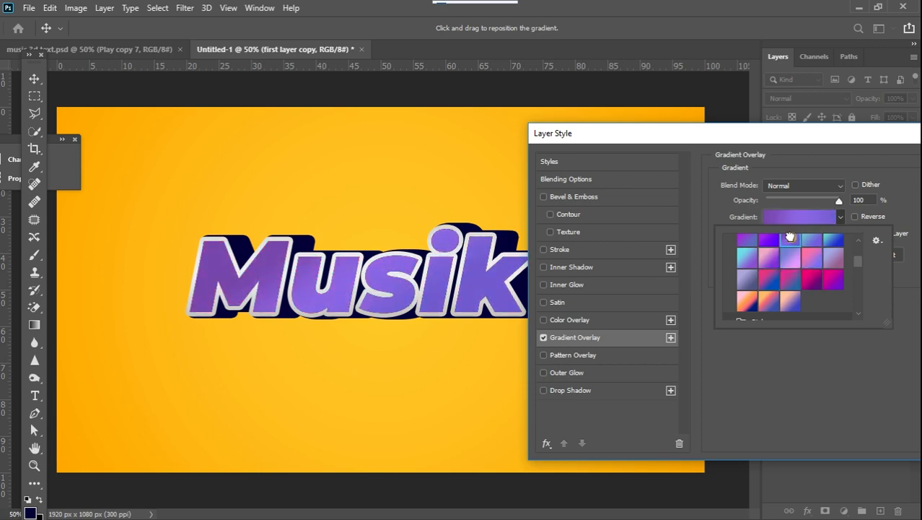
Enable a drop shadow on the first layer copy and reset the shadow's settings to default
{"action": "left_click_drag", "start_coordinate": [830, 139], "coordinate": [707, 177]}
{"action": "left_click", "coordinate": [421, 428]}
{"action": "left_click", "coordinate": [501, 431]}
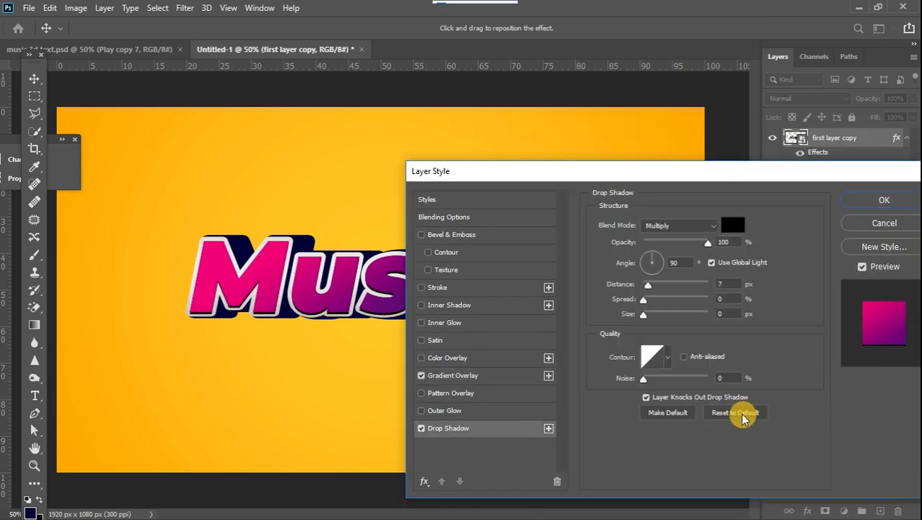
{"action": "left_click", "coordinate": [742, 412]}
{"action": "left_click_drag", "start_coordinate": [627, 173], "coordinate": [694, 174]}
{"action": "left_click", "coordinate": [366, 301]}
Set the drop shadow's opacity to 89%, angle to 130° and distance to 6 px, adjust its size and spread, and apply it
{"action": "mouse_move", "coordinate": [711, 284]}
{"action": "left_mouse_down"}
{"action": "mouse_move", "coordinate": [726, 286]}
{"action": "mouse_move", "coordinate": [714, 288]}
{"action": "left_mouse_up"}
{"action": "left_click_drag", "start_coordinate": [731, 246], "coordinate": [767, 244]}
{"action": "left_click", "coordinate": [712, 257]}
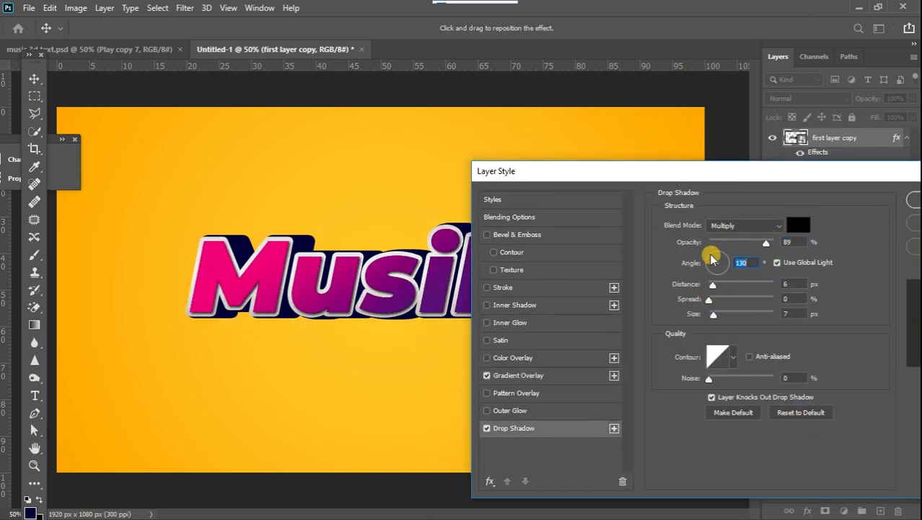
{"action": "mouse_move", "coordinate": [714, 315]}
{"action": "left_mouse_down"}
{"action": "mouse_move", "coordinate": [727, 316]}
{"action": "mouse_move", "coordinate": [708, 316]}
{"action": "left_mouse_up"}
{"action": "mouse_move", "coordinate": [709, 300]}
{"action": "left_mouse_down"}
{"action": "mouse_move", "coordinate": [720, 302]}
{"action": "mouse_move", "coordinate": [718, 288]}
{"action": "left_mouse_up"}
{"action": "left_click_drag", "start_coordinate": [758, 171], "coordinate": [561, 433]}
{"action": "key", "text": "Return"}
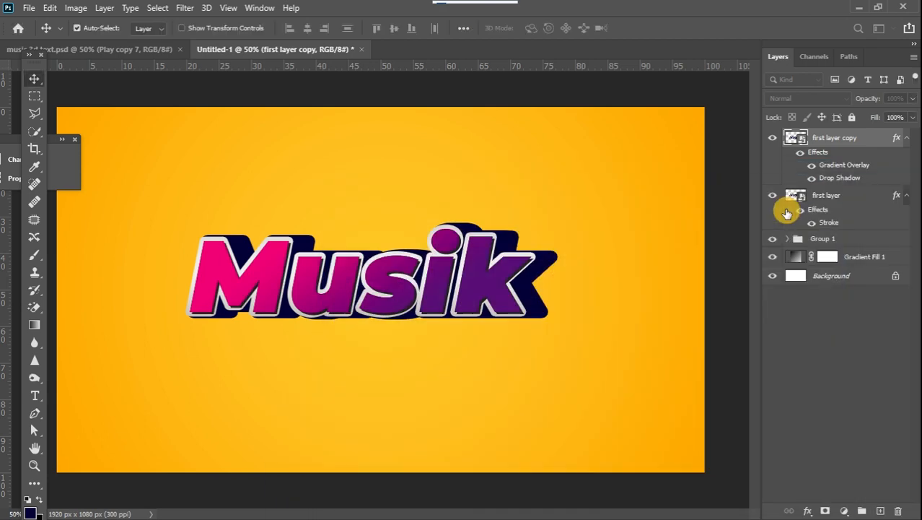
Add an inner shadow to Group 1 and adjust its opacity, angle, distance and size
{"action": "left_click", "coordinate": [808, 239]}
{"action": "double_click", "coordinate": [888, 242]}
{"action": "left_click_drag", "start_coordinate": [613, 179], "coordinate": [855, 145]}
{"action": "left_click", "coordinate": [552, 300]}
{"action": "left_click", "coordinate": [816, 200]}
{"action": "left_click", "coordinate": [816, 200]}
{"action": "left_click_drag", "start_coordinate": [793, 146], "coordinate": [775, 146]}
{"action": "mouse_move", "coordinate": [762, 261]}
{"action": "left_mouse_down"}
{"action": "mouse_move", "coordinate": [792, 263]}
{"action": "mouse_move", "coordinate": [767, 276]}
{"action": "left_mouse_up"}
{"action": "left_click", "coordinate": [769, 230]}
{"action": "left_click_drag", "start_coordinate": [776, 291], "coordinate": [784, 291]}
{"action": "left_click_drag", "start_coordinate": [902, 147], "coordinate": [806, 94]}
{"action": "left_click", "coordinate": [747, 189]}
Add a drop shadow to Group 1 and adjust its distance, size, spread and opacity
{"action": "double_click", "coordinate": [869, 240]}
{"action": "left_click", "coordinate": [449, 352]}
{"action": "left_click", "coordinate": [476, 351]}
{"action": "left_click_drag", "start_coordinate": [685, 207], "coordinate": [706, 208]}
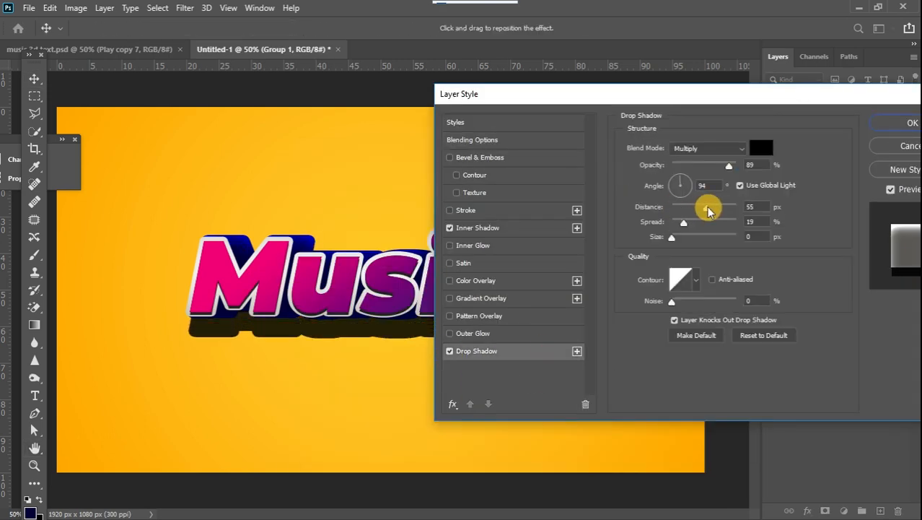
{"action": "left_click_drag", "start_coordinate": [692, 95], "coordinate": [754, 107]}
{"action": "left_click_drag", "start_coordinate": [734, 251], "coordinate": [758, 251]}
{"action": "mouse_move", "coordinate": [745, 236]}
{"action": "left_mouse_down"}
{"action": "mouse_move", "coordinate": [754, 240]}
{"action": "mouse_move", "coordinate": [742, 237]}
{"action": "left_mouse_up"}
{"action": "left_click_drag", "start_coordinate": [790, 179], "coordinate": [779, 180]}
{"action": "left_click_drag", "start_coordinate": [768, 219], "coordinate": [757, 218]}
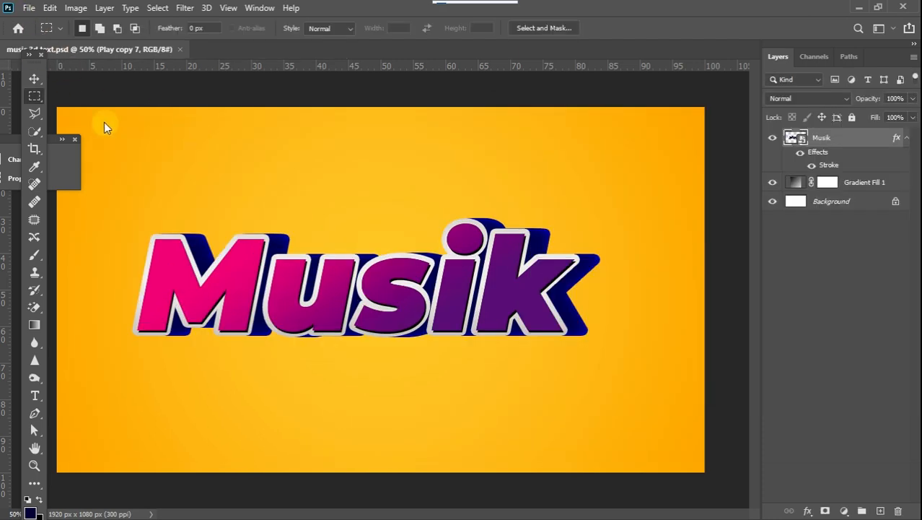
Create a new 1920 x 1080 pixel document at 300 pixels/inch in 8-bit RGB Color with a white background
{"action": "left_click", "coordinate": [30, 8]}
{"action": "left_click", "coordinate": [39, 26]}
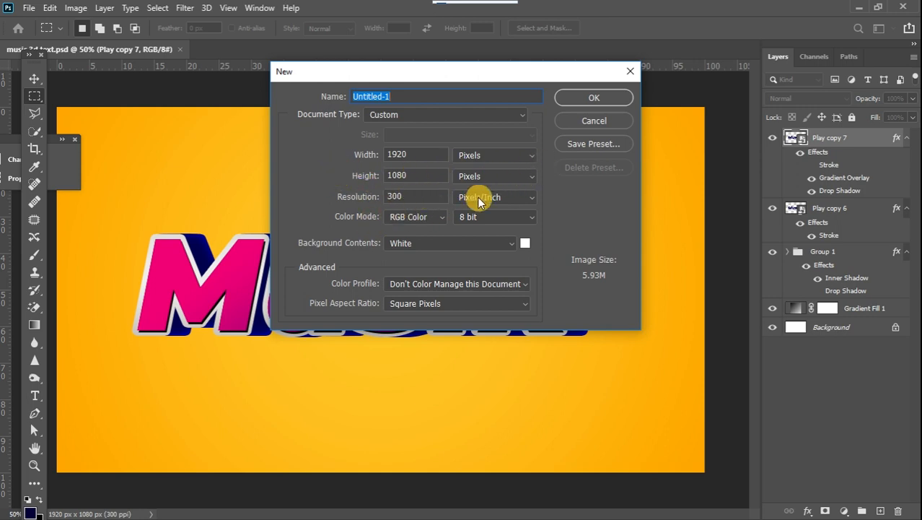
{"action": "left_click", "coordinate": [589, 99]}
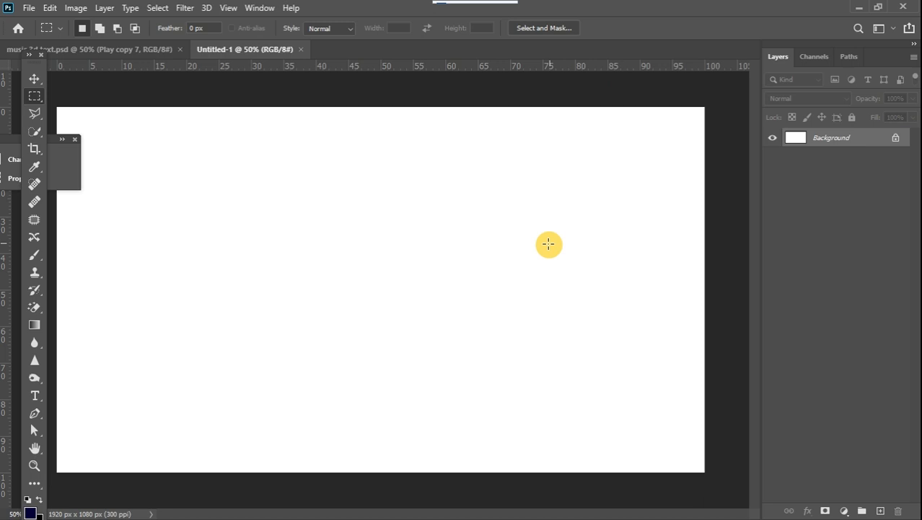
Add a gradient fill layer using the yellow-to-red preset from the Oranges gradient group
{"action": "left_click", "coordinate": [844, 510]}
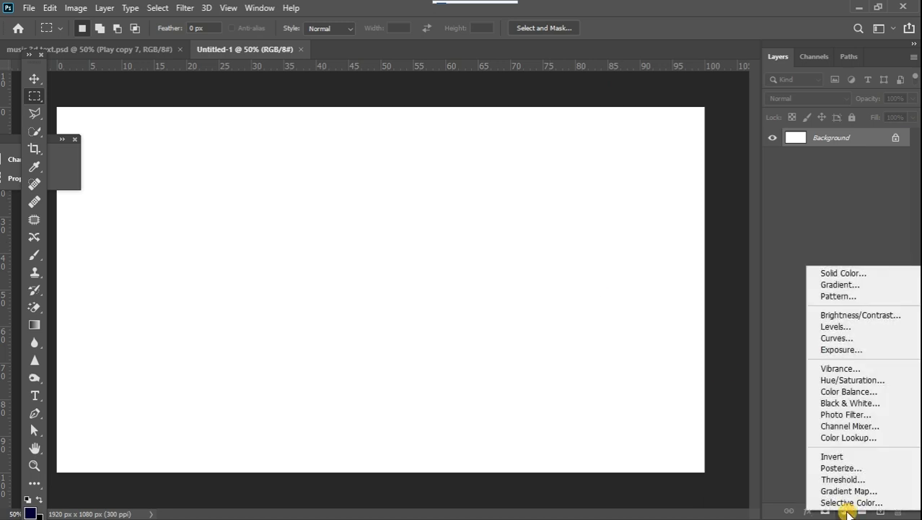
{"action": "left_click", "coordinate": [847, 284]}
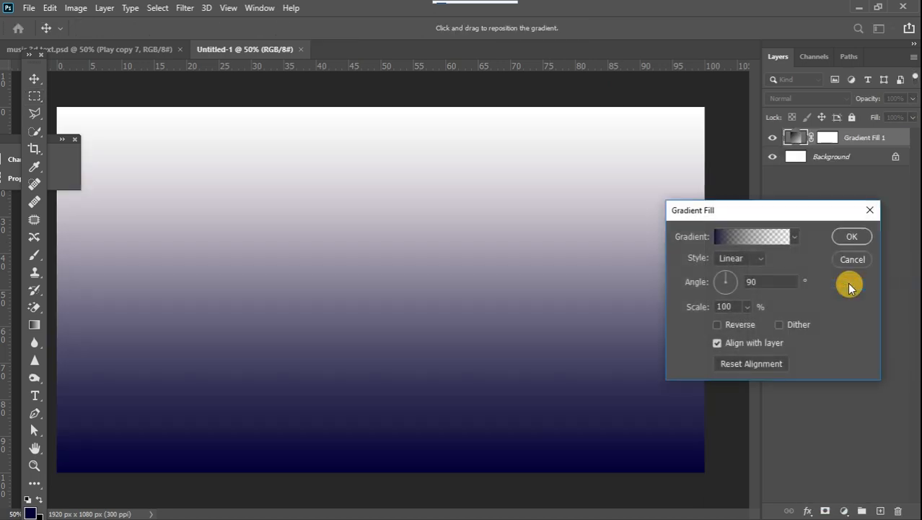
{"action": "left_click", "coordinate": [794, 238]}
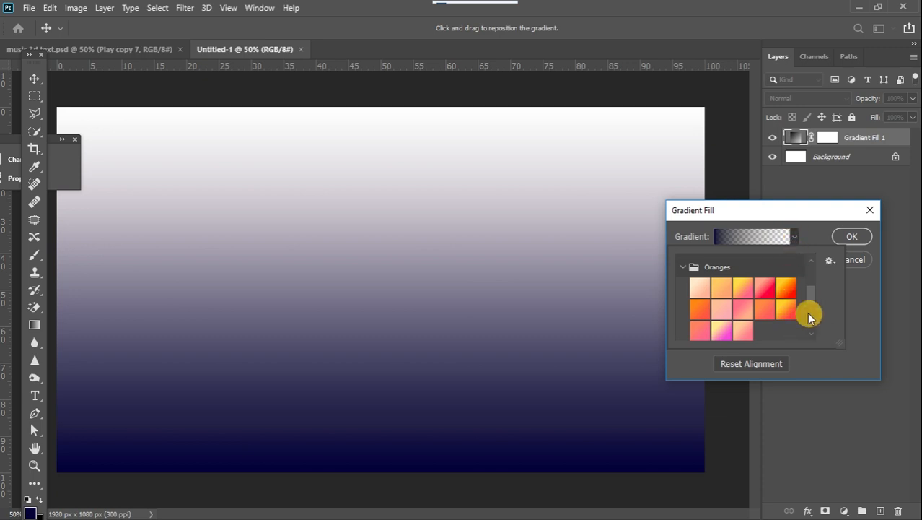
{"action": "scroll", "coordinate": [809, 299], "scroll_direction": "up", "scroll_amount": 1}
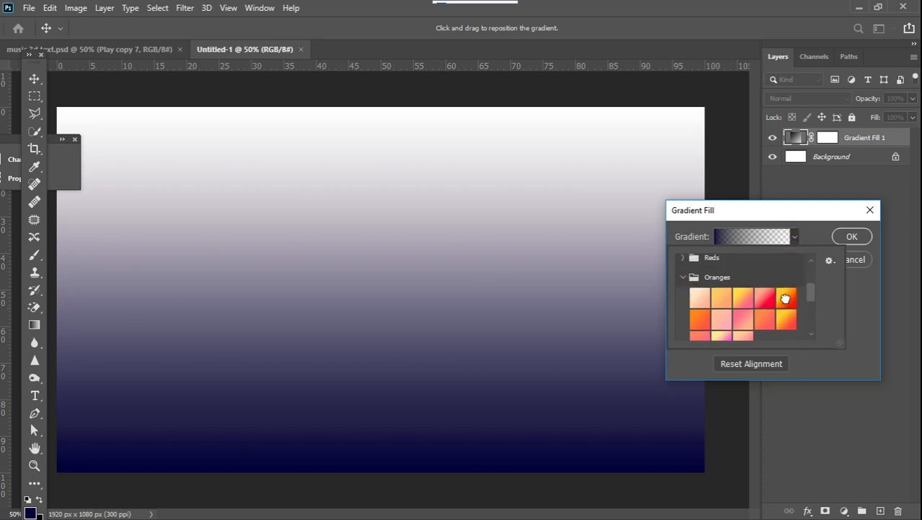
{"action": "left_click", "coordinate": [785, 298]}
{"action": "left_click", "coordinate": [864, 302]}
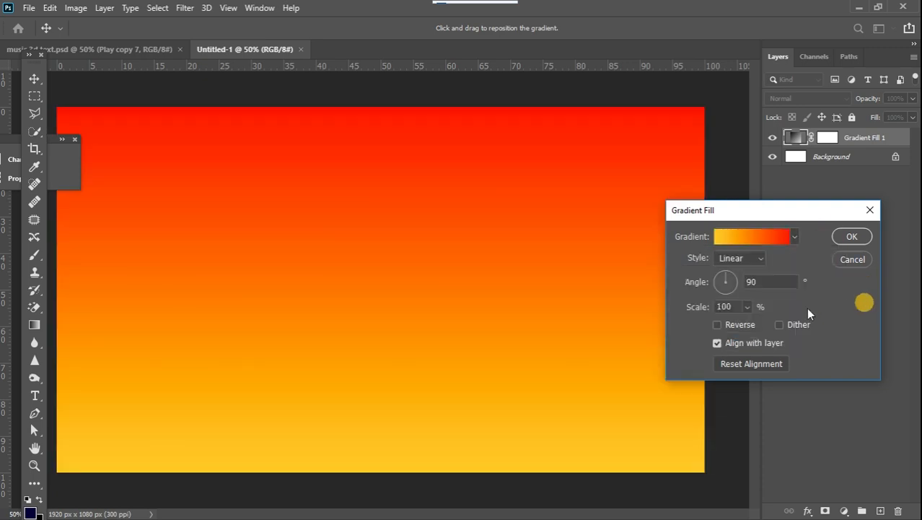
Set the gradient fill's style to Radial and its scale to 802%, and accept it
{"action": "left_click", "coordinate": [758, 258]}
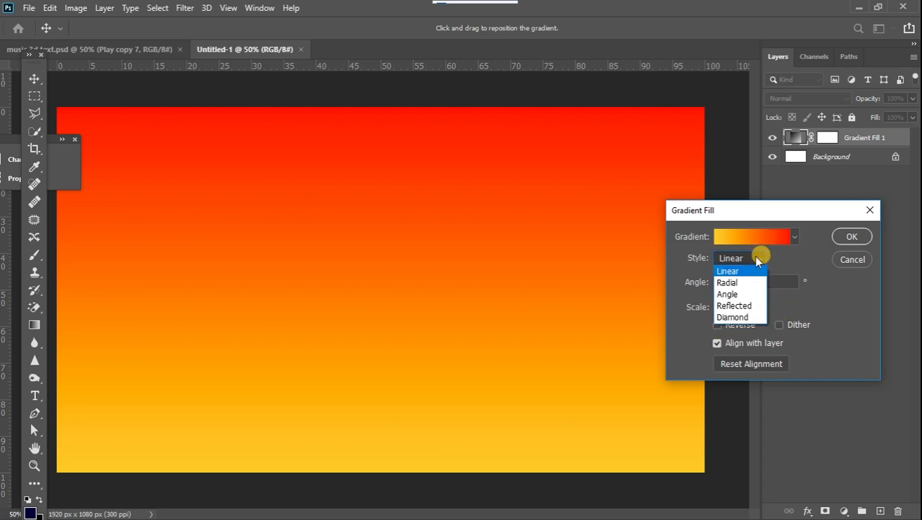
{"action": "left_click", "coordinate": [727, 282]}
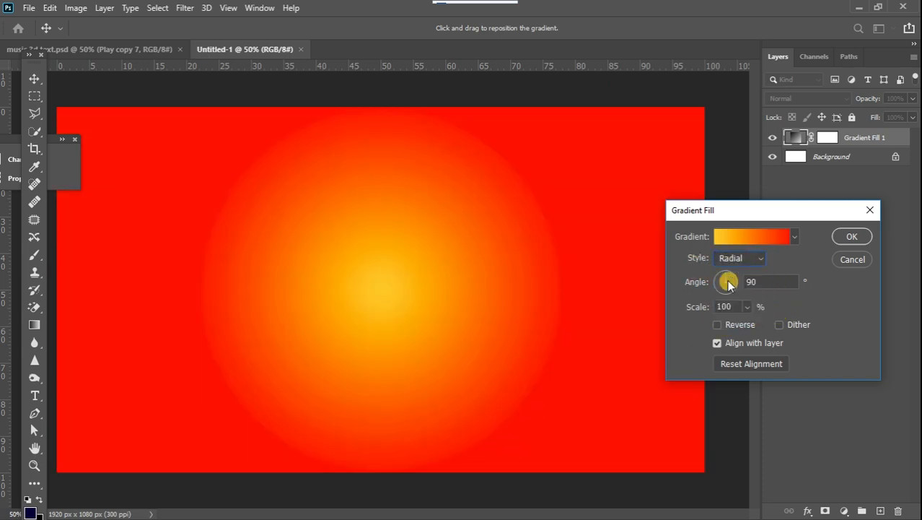
{"action": "left_click", "coordinate": [749, 307]}
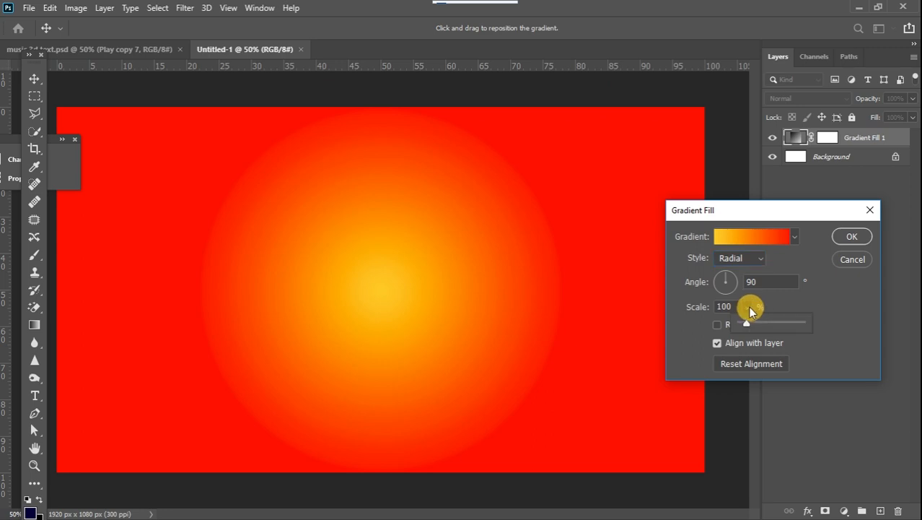
{"action": "left_click_drag", "start_coordinate": [749, 306], "coordinate": [789, 324]}
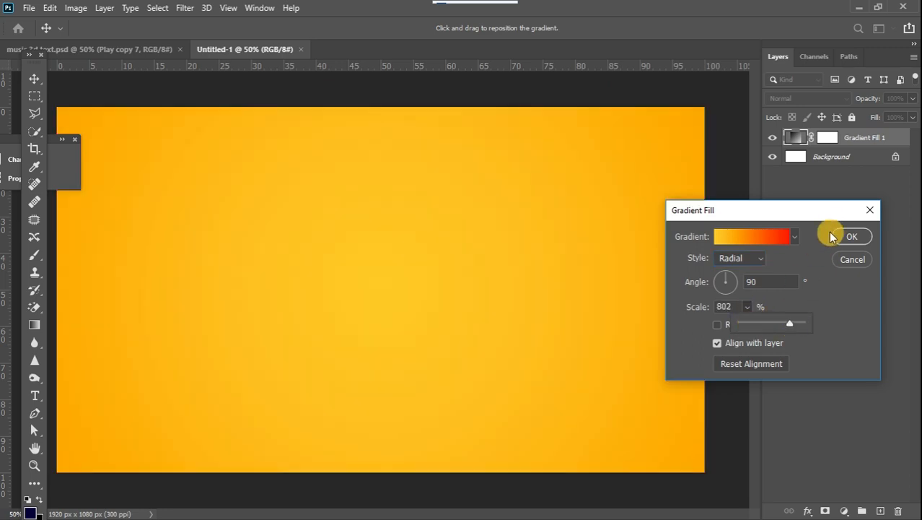
{"action": "left_click", "coordinate": [849, 235]}
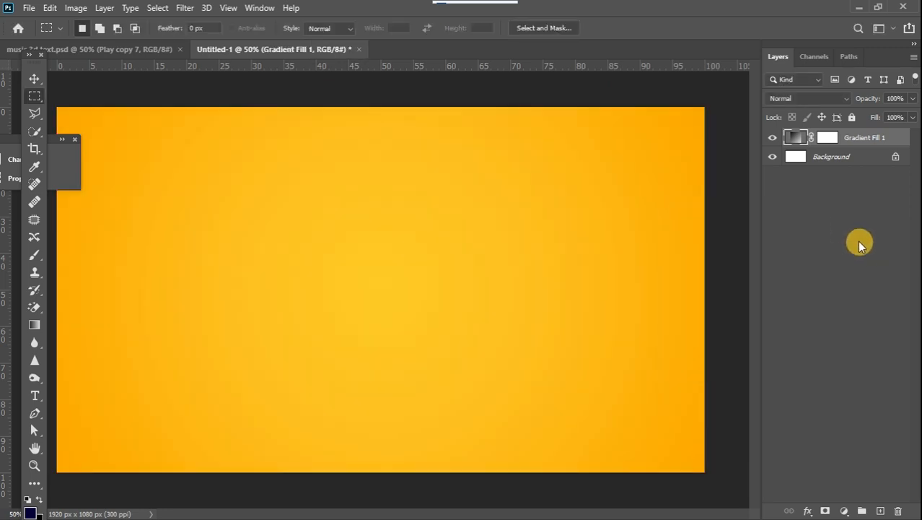
Add the text "Musik" on the canvas in Montserrat Black Italic
{"action": "left_click", "coordinate": [35, 396]}
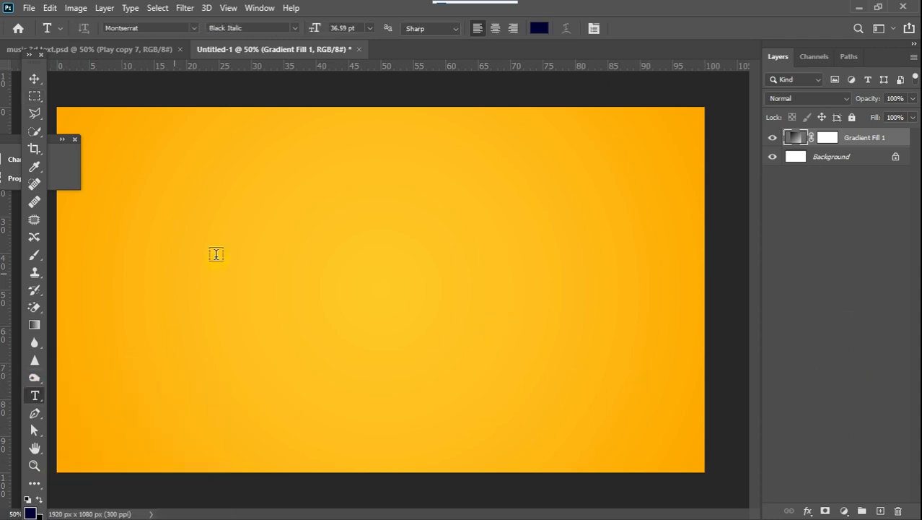
{"action": "left_click", "coordinate": [246, 270]}
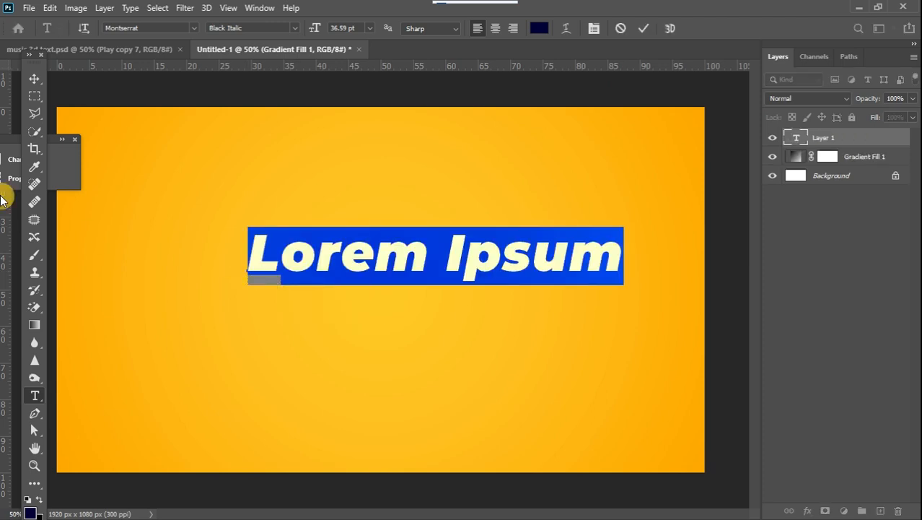
{"action": "type", "text": "Mu"}
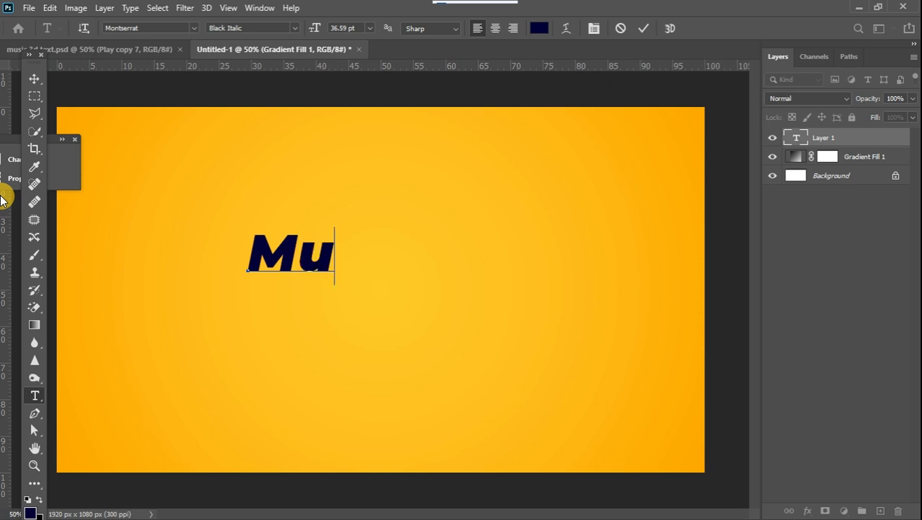
{"action": "type", "text": "sik"}
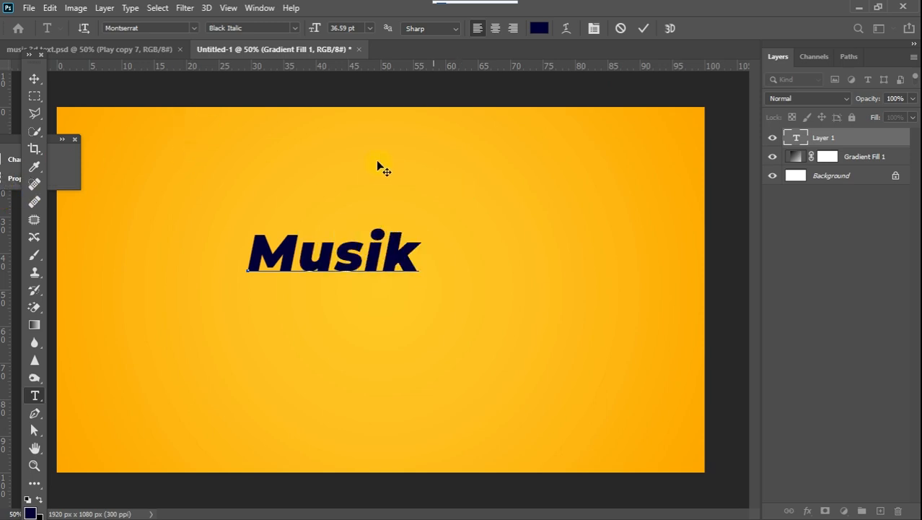
Set the font size of the whole "Musik" text to 72 pt
{"action": "key", "text": "ctrl+a"}
{"action": "left_click", "coordinate": [369, 28]}
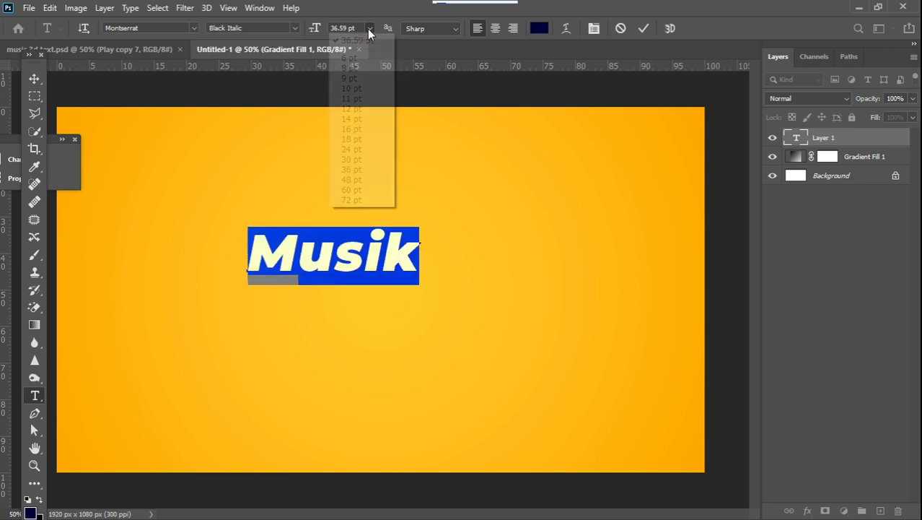
{"action": "left_click", "coordinate": [351, 179]}
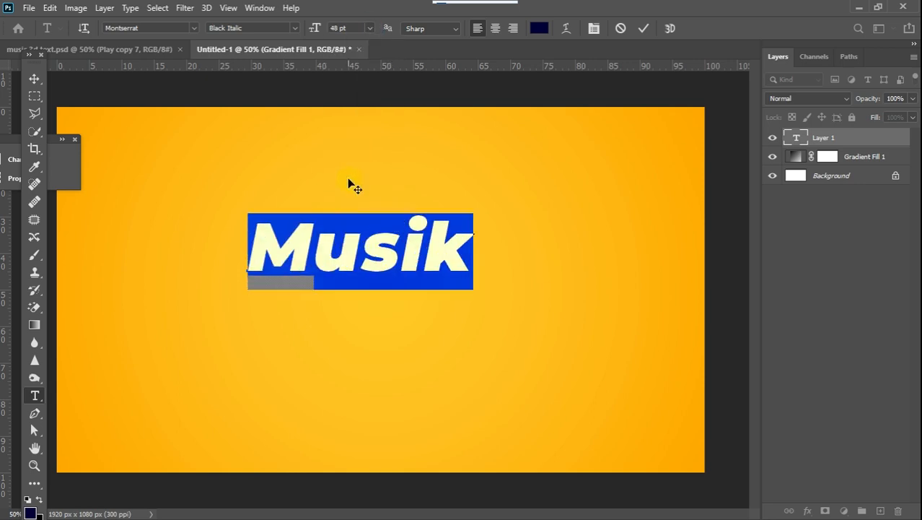
{"action": "left_click", "coordinate": [370, 28]}
{"action": "left_click", "coordinate": [356, 200]}
Move the "Musik" text to the centre of the canvas and convert its layer to a smart object
{"action": "left_click", "coordinate": [34, 77]}
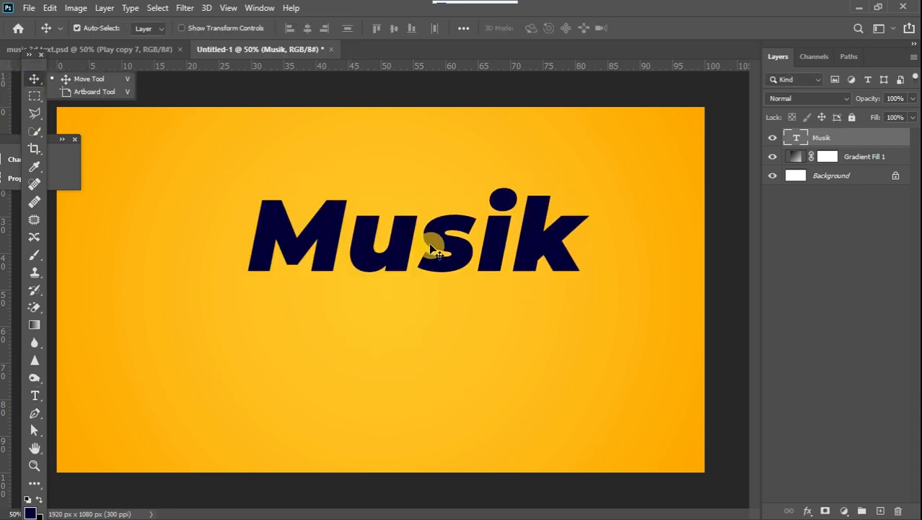
{"action": "left_click_drag", "start_coordinate": [428, 243], "coordinate": [324, 278]}
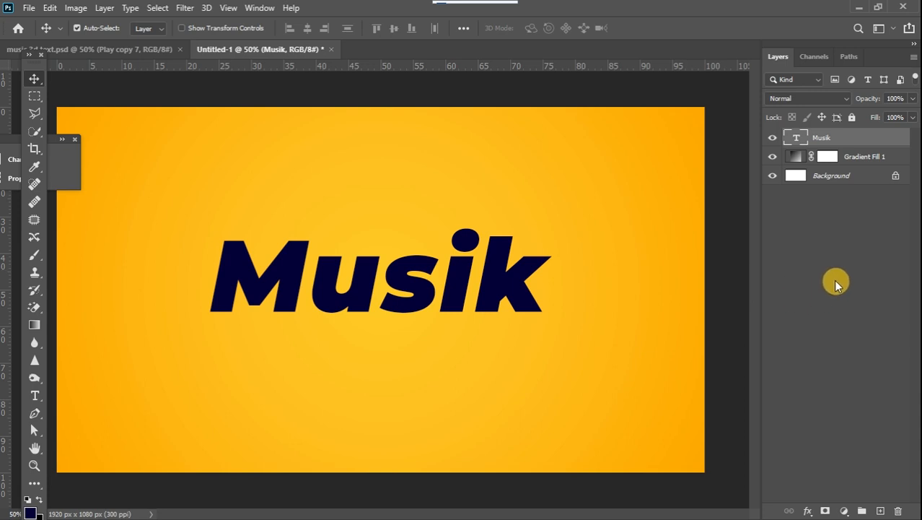
{"action": "right_click", "coordinate": [863, 142]}
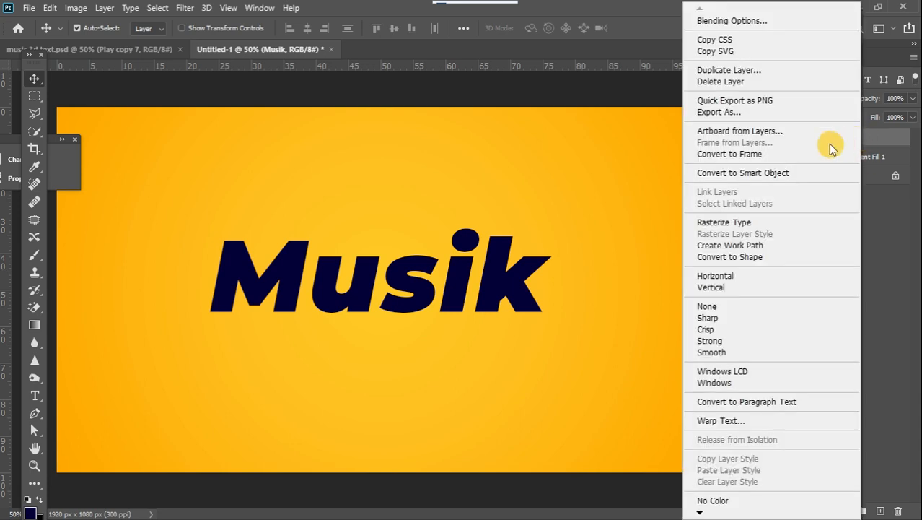
{"action": "left_click", "coordinate": [784, 174]}
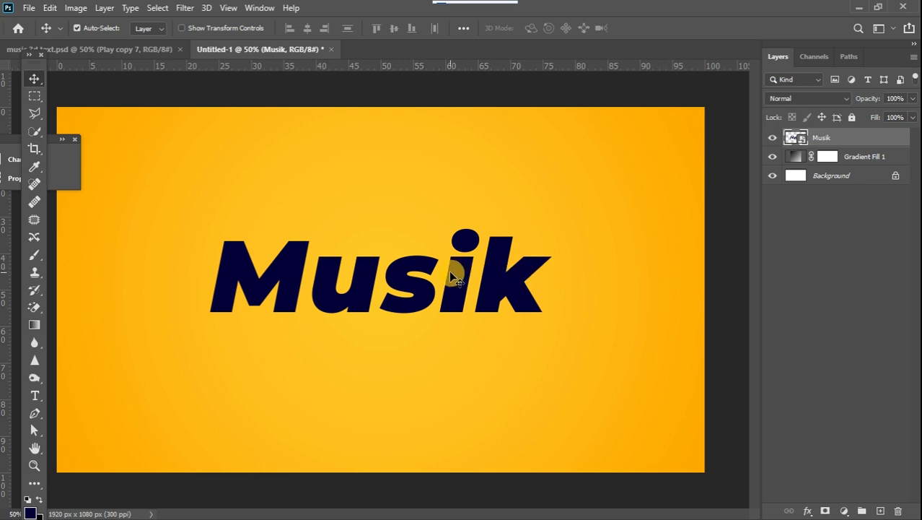
Add a Stroke layer style to the Musik layer, with its colour sampled from the text's dark navy (030036)
{"action": "double_click", "coordinate": [872, 139]}
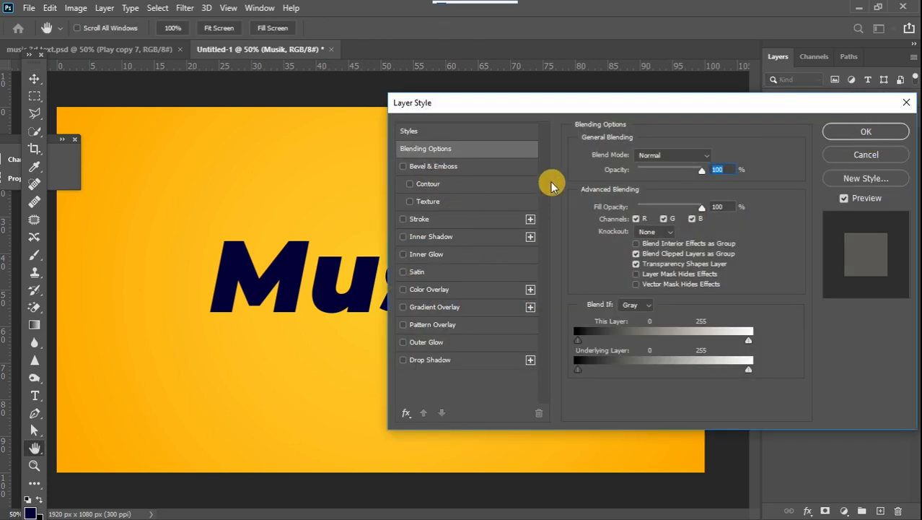
{"action": "left_click_drag", "start_coordinate": [500, 101], "coordinate": [579, 107]}
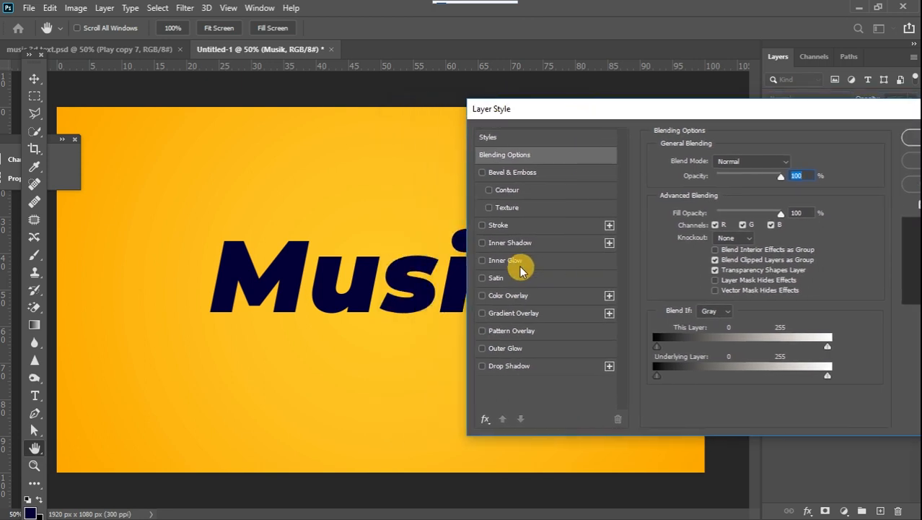
{"action": "left_click", "coordinate": [482, 225]}
{"action": "left_click", "coordinate": [530, 227]}
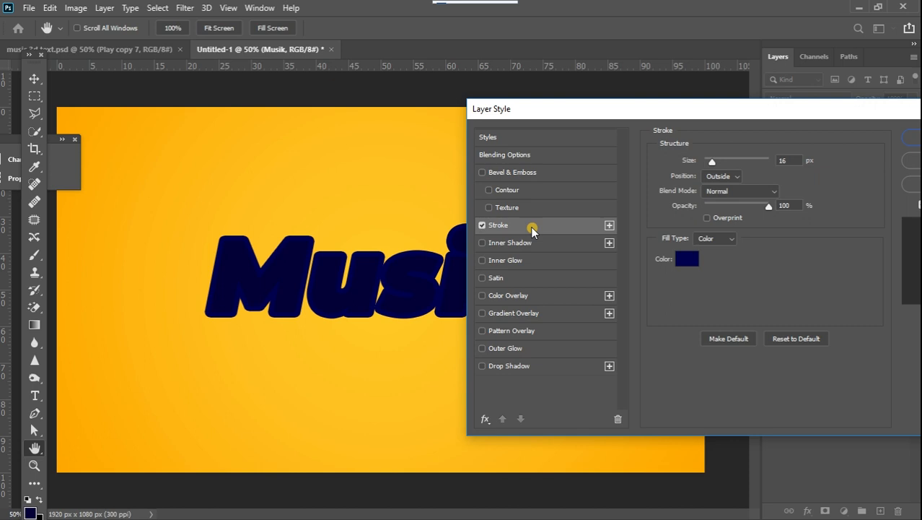
{"action": "left_click", "coordinate": [686, 262]}
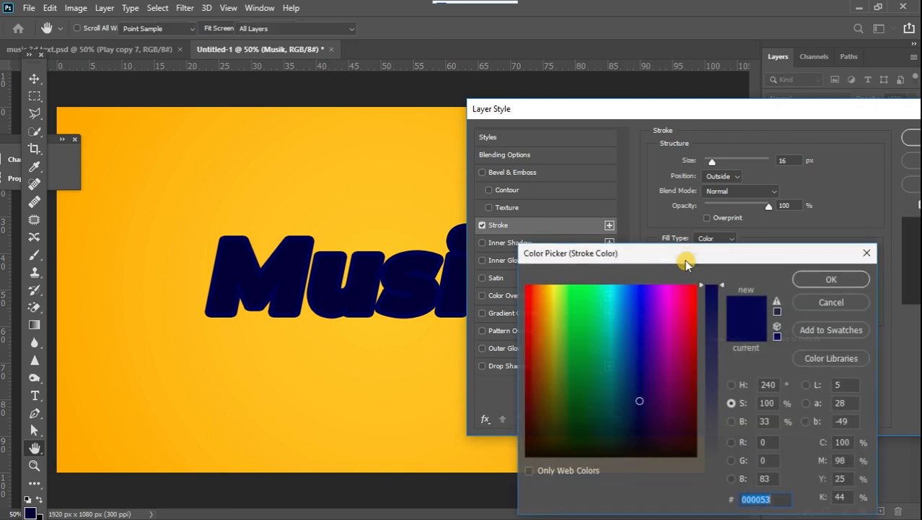
{"action": "left_click", "coordinate": [326, 277]}
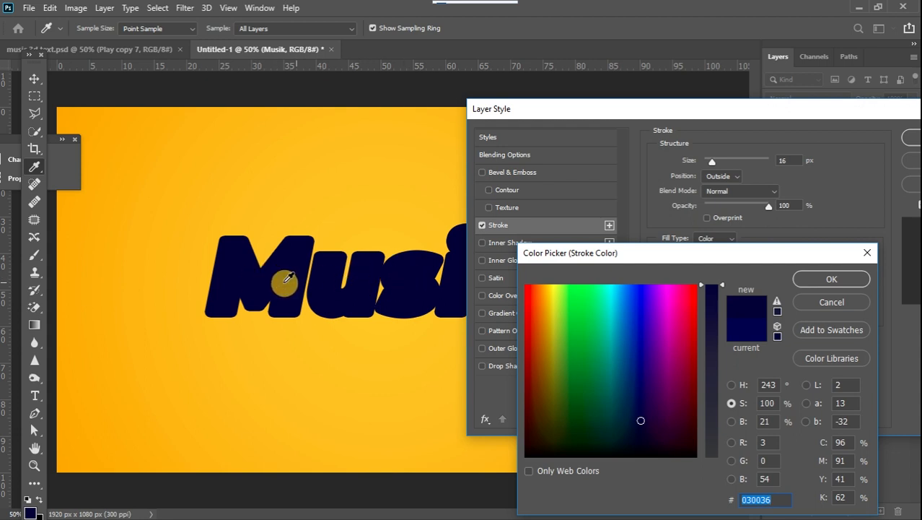
{"action": "left_click", "coordinate": [812, 280]}
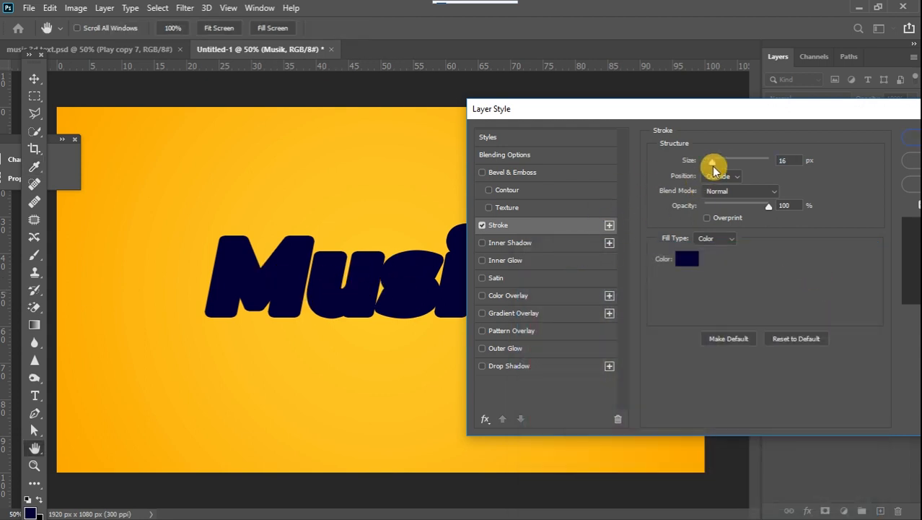
Set the Musik layer's stroke size to 18 px and accept the layer style
{"action": "mouse_move", "coordinate": [712, 165]}
{"action": "left_mouse_down"}
{"action": "mouse_move", "coordinate": [745, 165]}
{"action": "mouse_move", "coordinate": [693, 165]}
{"action": "mouse_move", "coordinate": [713, 166]}
{"action": "left_mouse_up"}
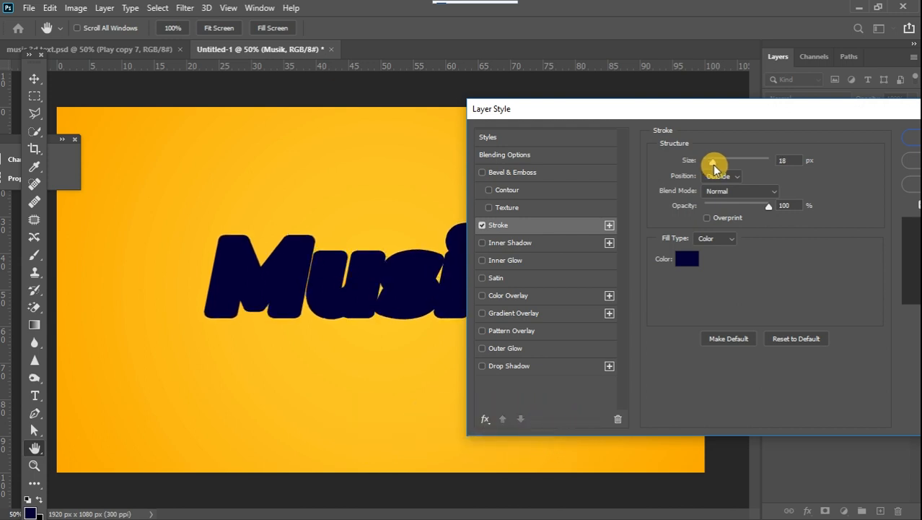
{"action": "left_click_drag", "start_coordinate": [806, 111], "coordinate": [662, 168]}
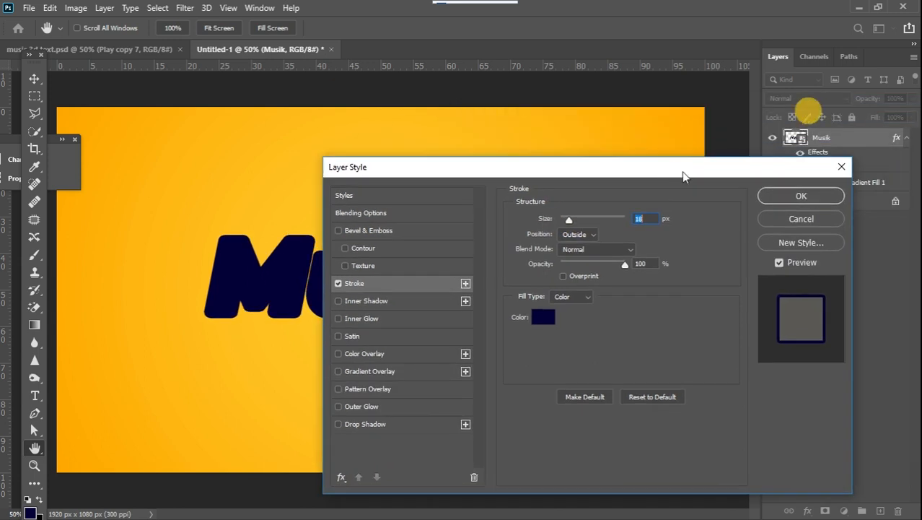
{"action": "left_click", "coordinate": [783, 197]}
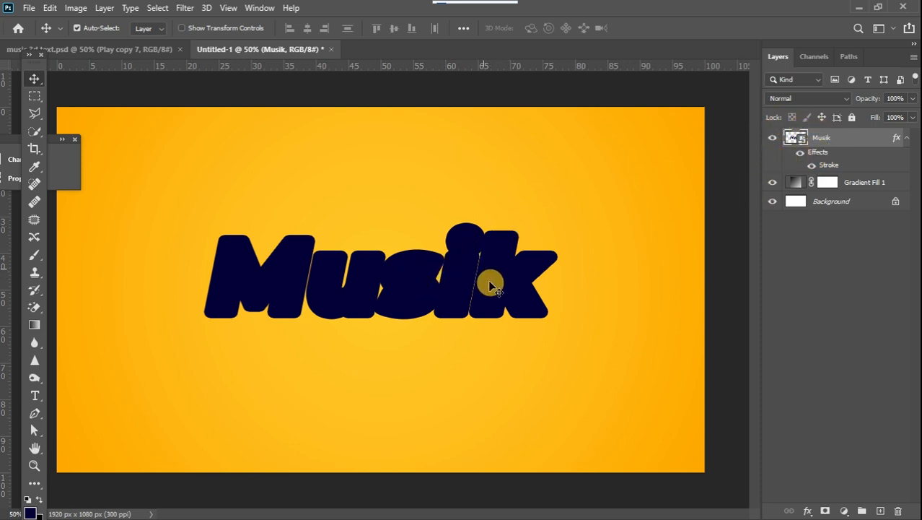
View the finished design in the music 3d text.psd document and return to the Untitled-1 document
{"action": "left_click", "coordinate": [145, 48]}
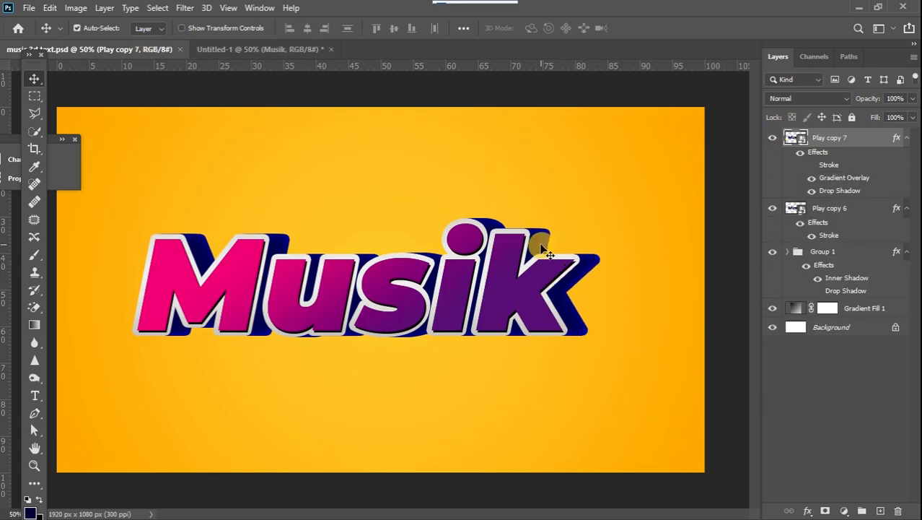
{"action": "left_click", "coordinate": [270, 49]}
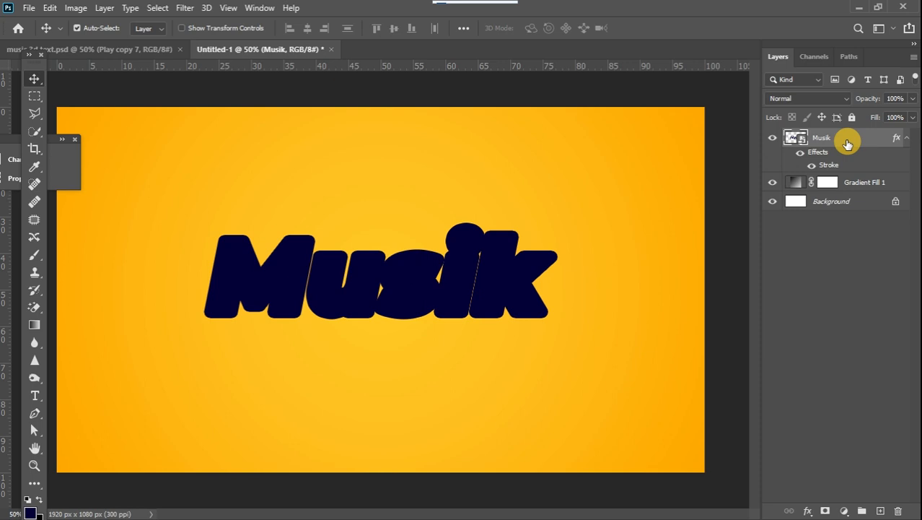
Duplicate the Musik layer six times, nudging each copy a further large increment to the left to build the extrusion
{"action": "key", "text": "shift+alt+Left"}
{"action": "key", "text": "shift+alt+Left"}
{"action": "key", "text": "shift+alt+Left"}
{"action": "key", "text": "shift+alt+Left"}
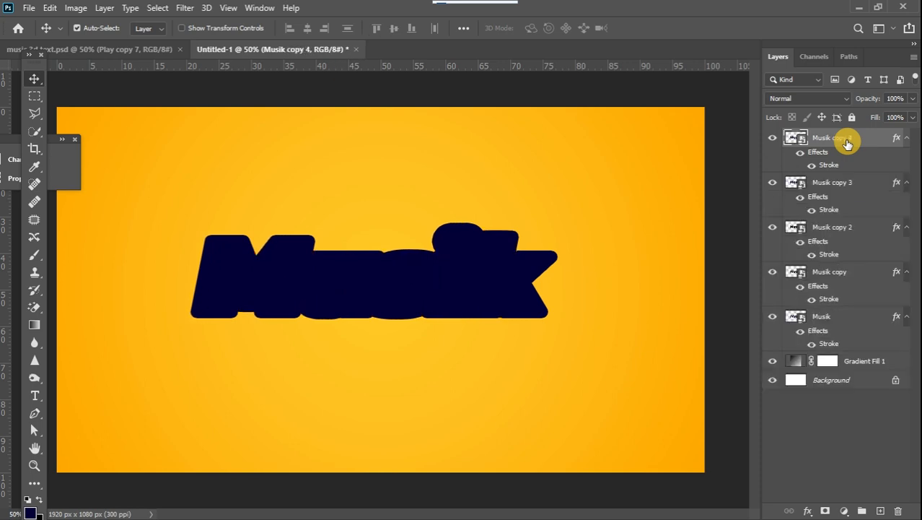
{"action": "key", "text": "shift+alt+Left"}
{"action": "key", "text": "shift+alt+Left"}
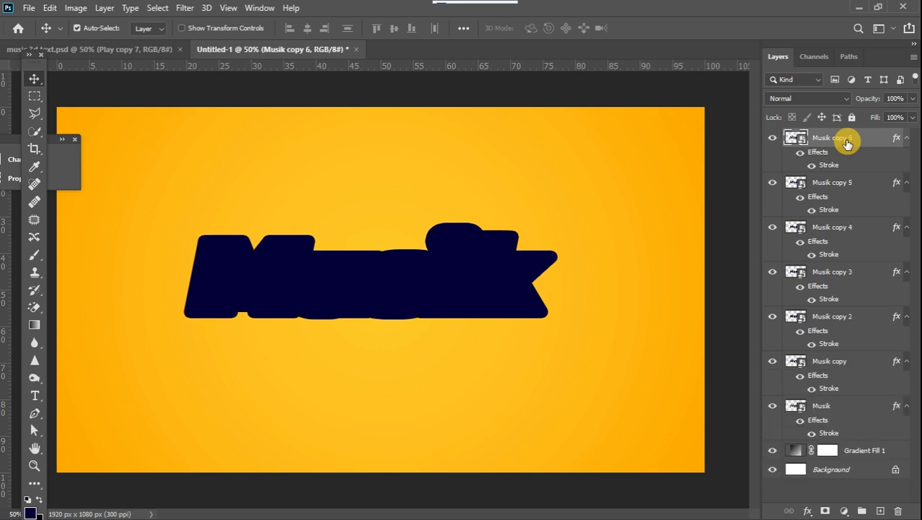
Group the layers from Musik copy 5 down to Musik, and rename the Musik copy 6 layer as "first layer"
{"action": "left_click", "coordinate": [866, 190]}
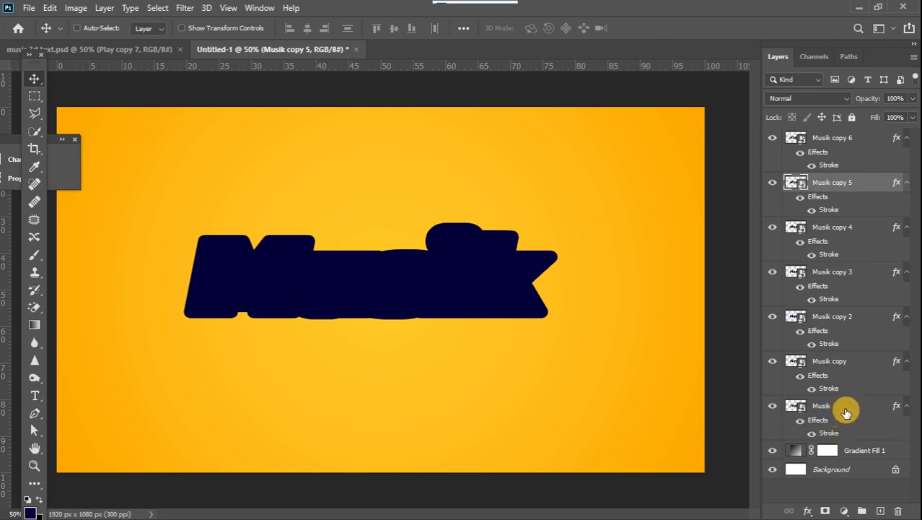
{"action": "left_click", "coordinate": [848, 413], "text": "shift"}
{"action": "left_click", "coordinate": [859, 510]}
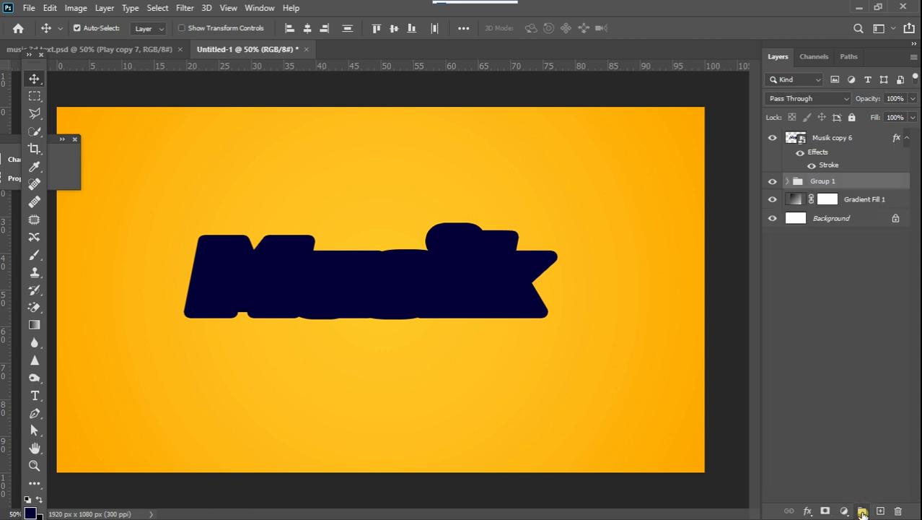
{"action": "double_click", "coordinate": [827, 139]}
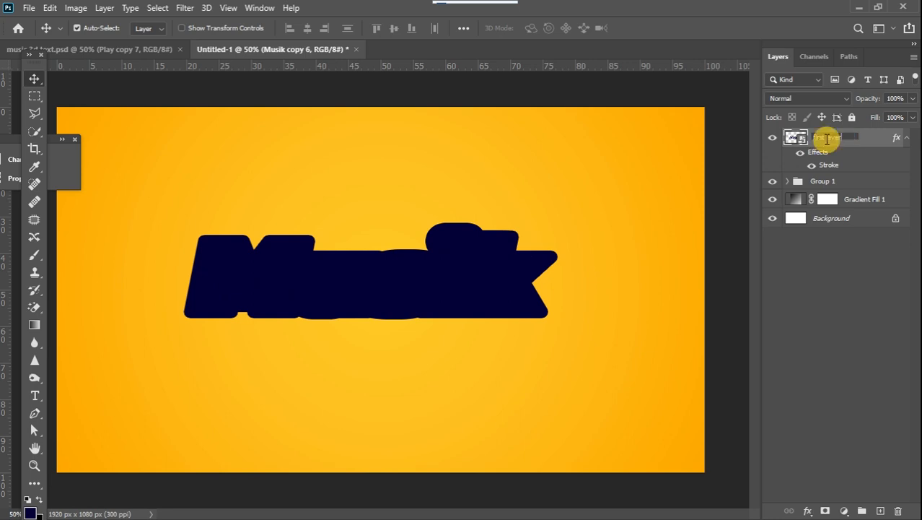
{"action": "left_click", "coordinate": [838, 279]}
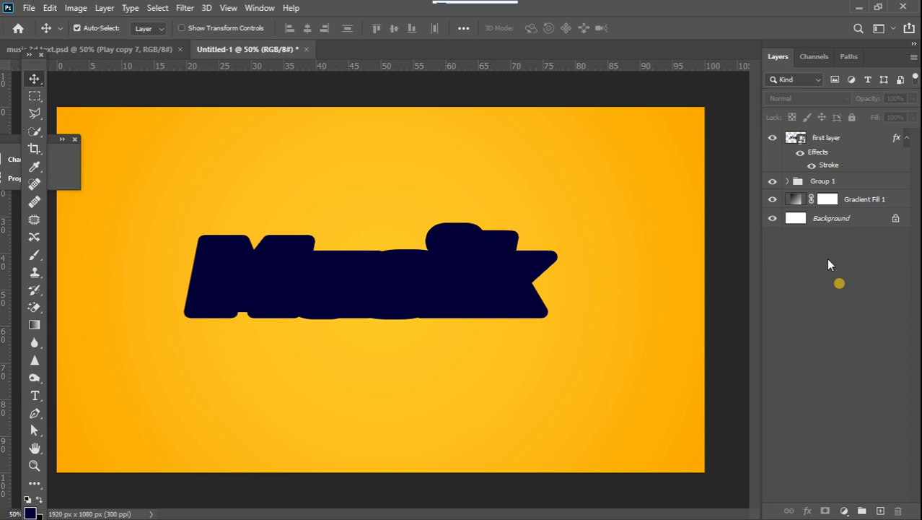
Change the fill type of the first layer's stroke to Gradient
{"action": "left_click", "coordinate": [834, 167]}
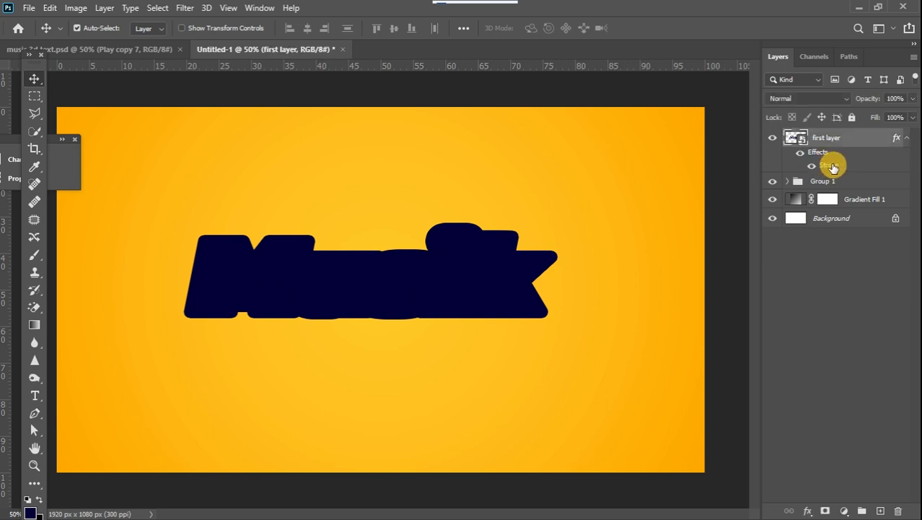
{"action": "double_click", "coordinate": [833, 166]}
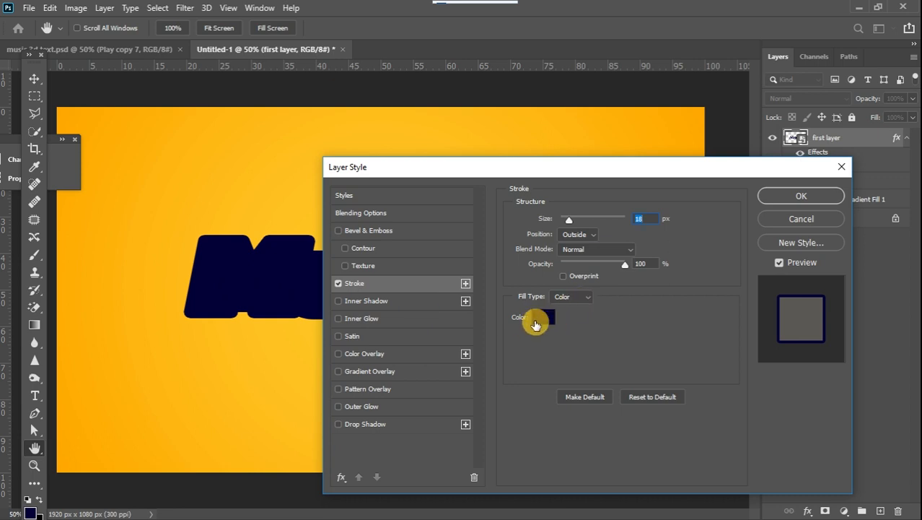
{"action": "left_click", "coordinate": [574, 296]}
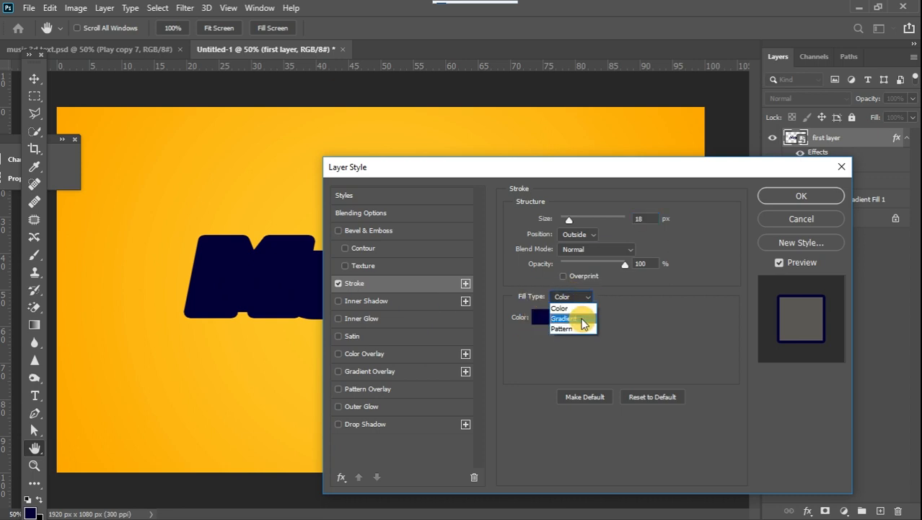
{"action": "left_click", "coordinate": [583, 312]}
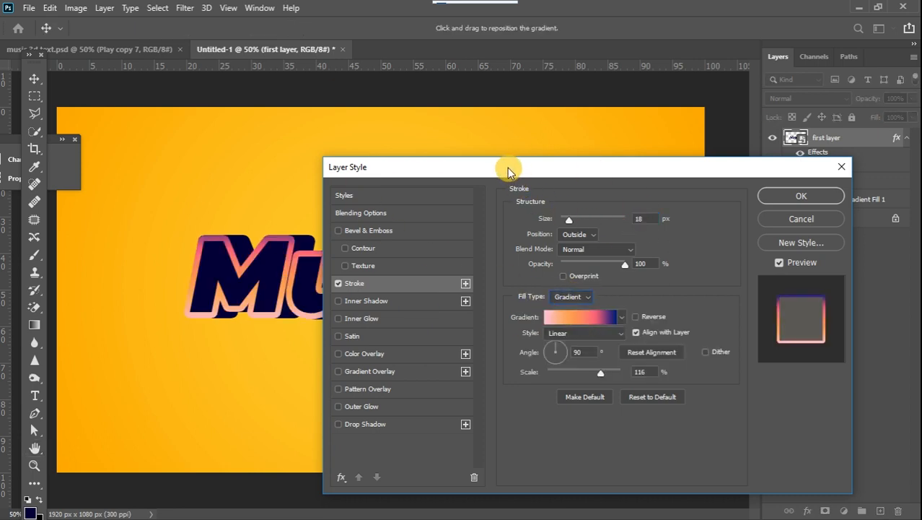
{"action": "mouse_move", "coordinate": [509, 169]}
{"action": "left_mouse_down"}
{"action": "mouse_move", "coordinate": [709, 169]}
{"action": "mouse_move", "coordinate": [648, 168]}
{"action": "left_mouse_up"}
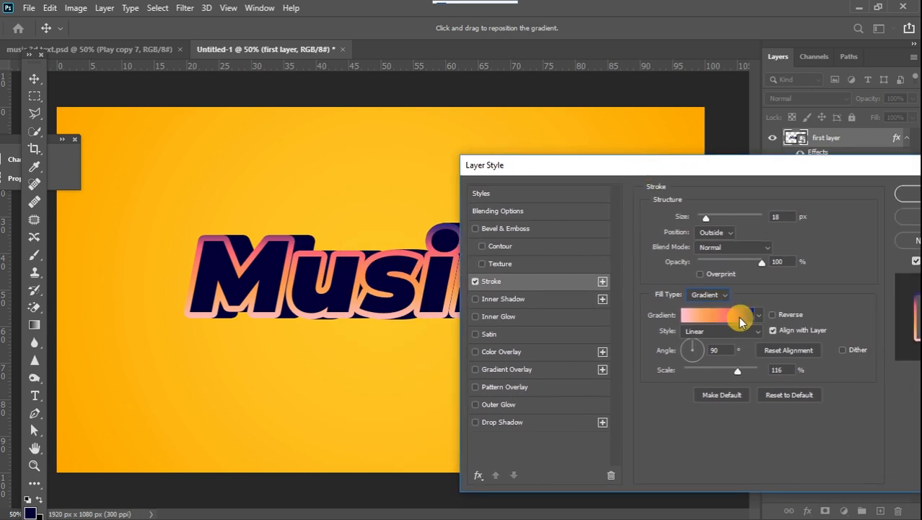
Apply the third light gray preset from the Grays gradient folder to the first layer's stroke
{"action": "left_click", "coordinate": [760, 317]}
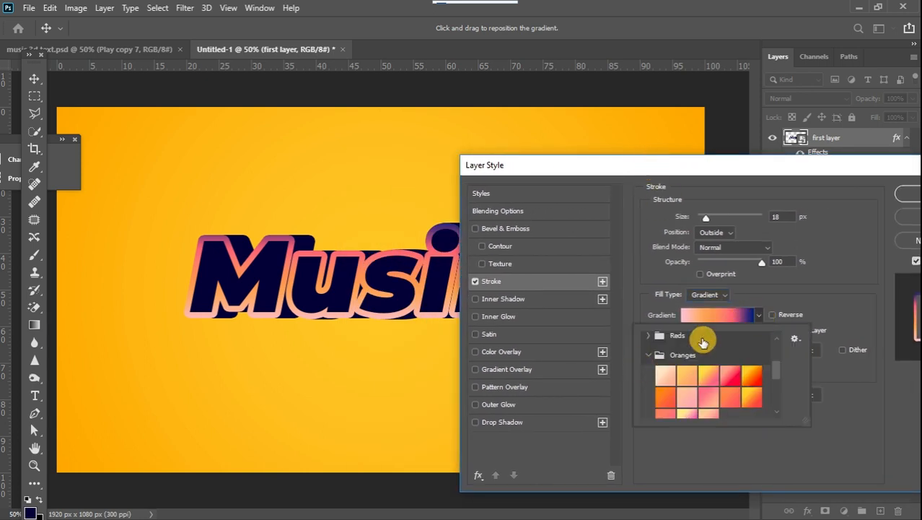
{"action": "left_click", "coordinate": [649, 357]}
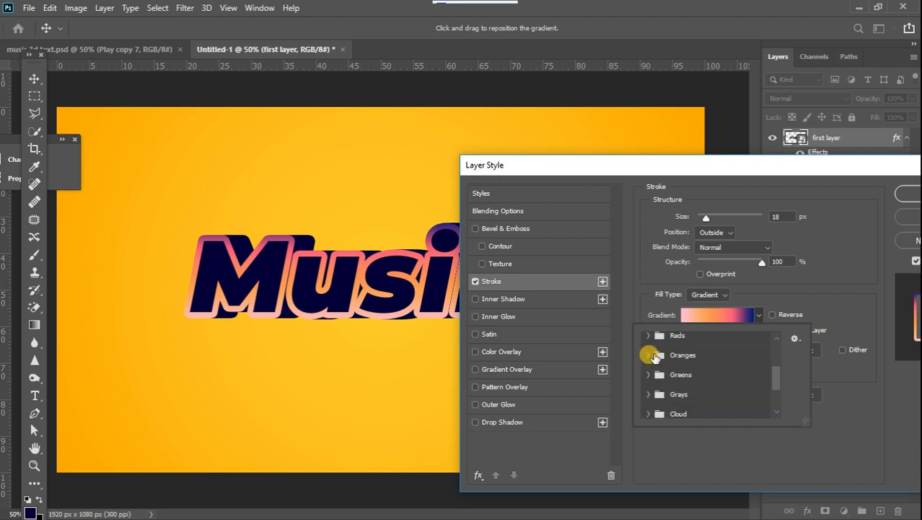
{"action": "left_click", "coordinate": [651, 397]}
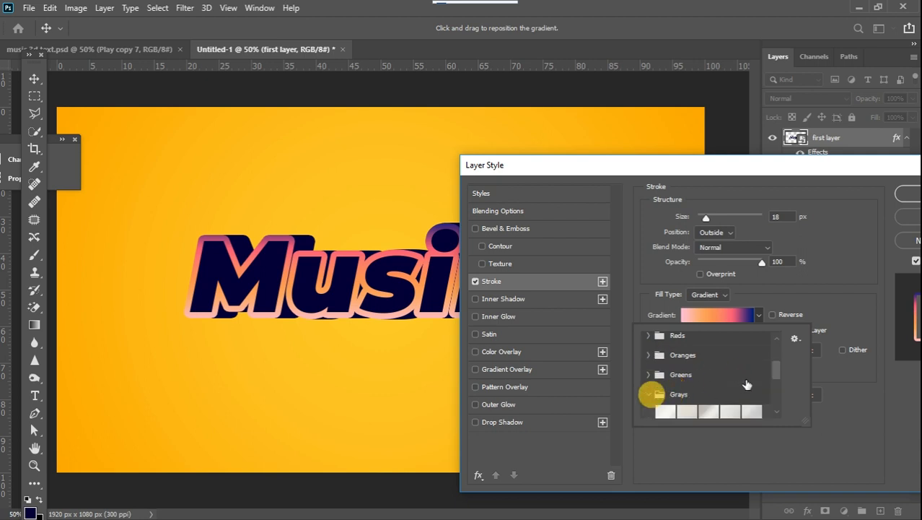
{"action": "scroll", "coordinate": [773, 372], "scroll_direction": "down", "scroll_amount": 2}
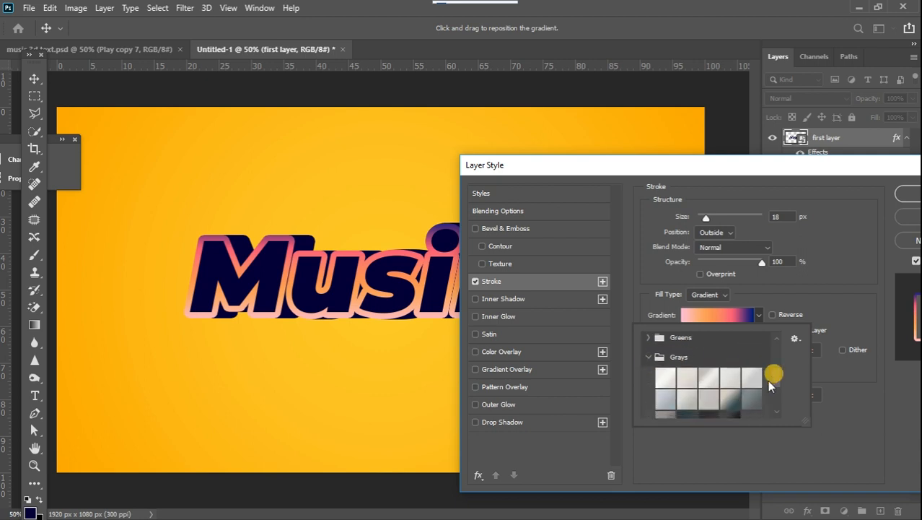
{"action": "left_click", "coordinate": [705, 378]}
{"action": "left_click", "coordinate": [604, 169]}
{"action": "mouse_move", "coordinate": [604, 168]}
{"action": "left_mouse_down"}
{"action": "mouse_move", "coordinate": [781, 167]}
{"action": "mouse_move", "coordinate": [462, 191]}
{"action": "left_mouse_up"}
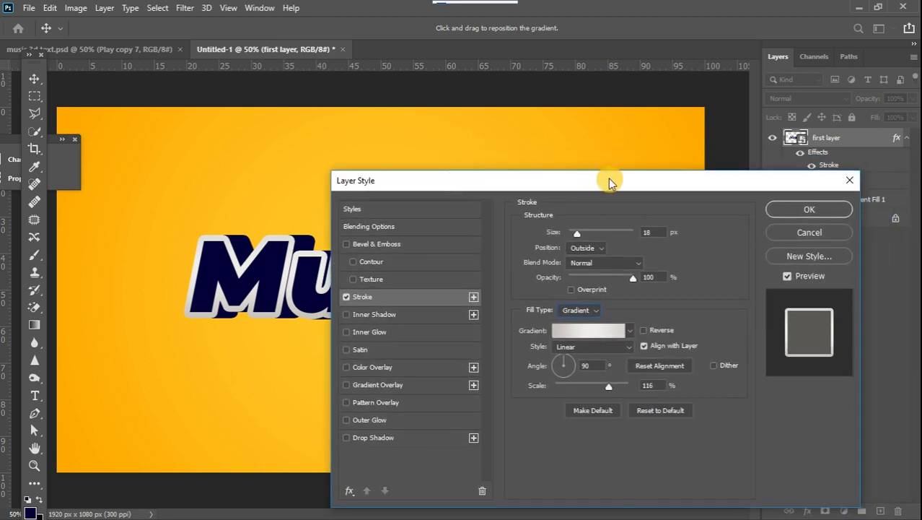
Set the first layer's stroke size to 13 px and accept the layer style
{"action": "left_click_drag", "start_coordinate": [606, 182], "coordinate": [675, 197]}
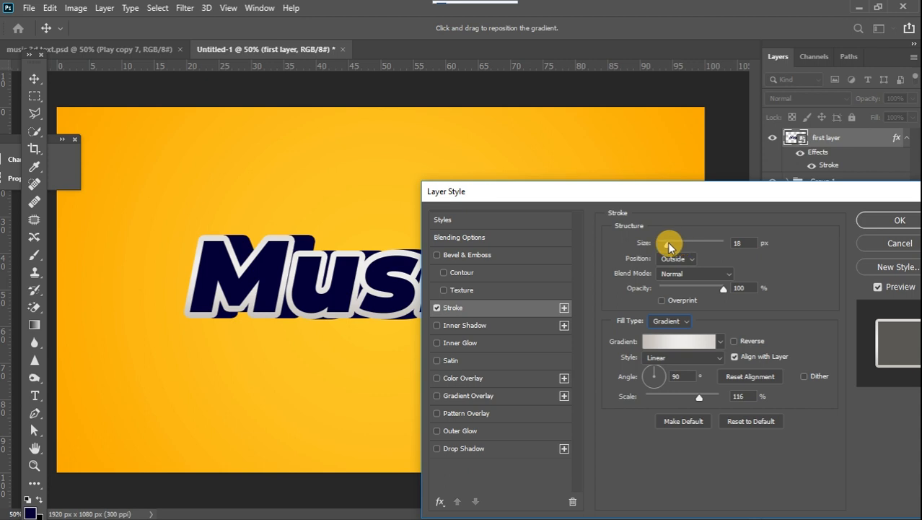
{"action": "left_click_drag", "start_coordinate": [668, 246], "coordinate": [667, 244]}
{"action": "left_click_drag", "start_coordinate": [751, 195], "coordinate": [461, 301]}
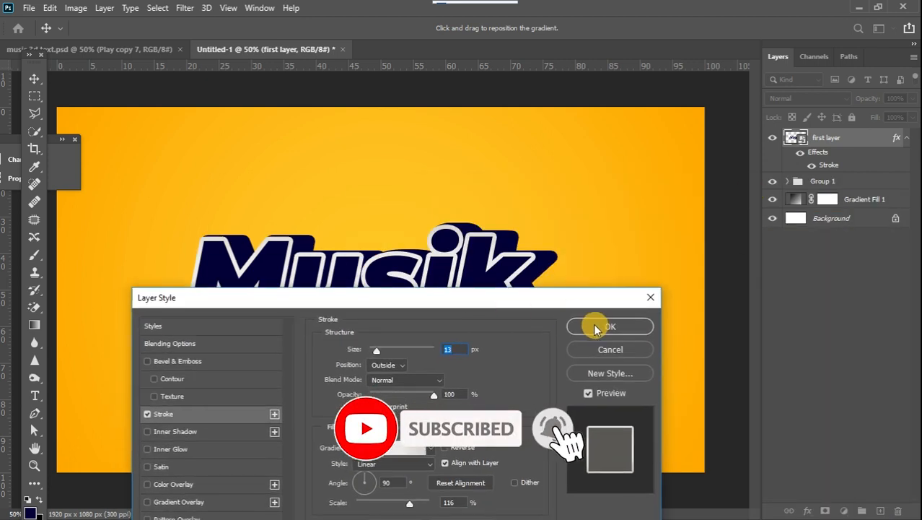
{"action": "left_click", "coordinate": [593, 327]}
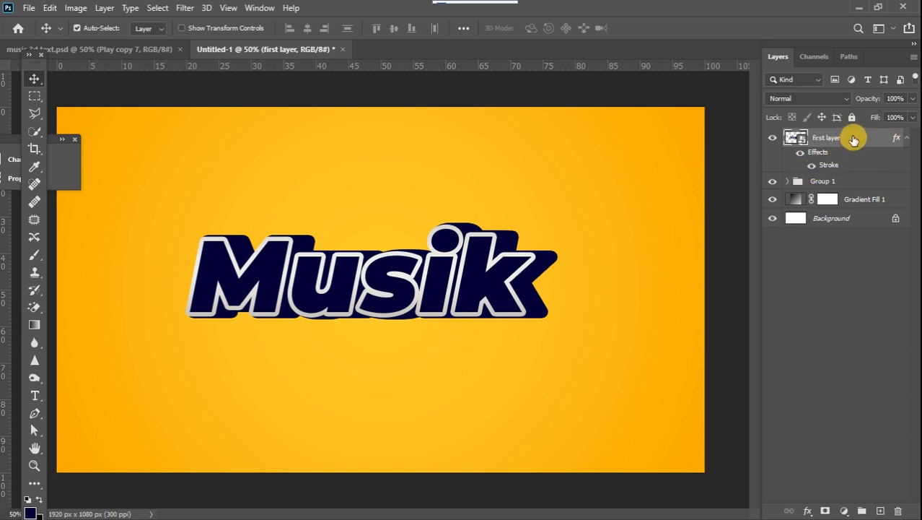
Duplicate the first layer and clear the layer style of the copy
{"action": "key", "text": "ctrl+j"}
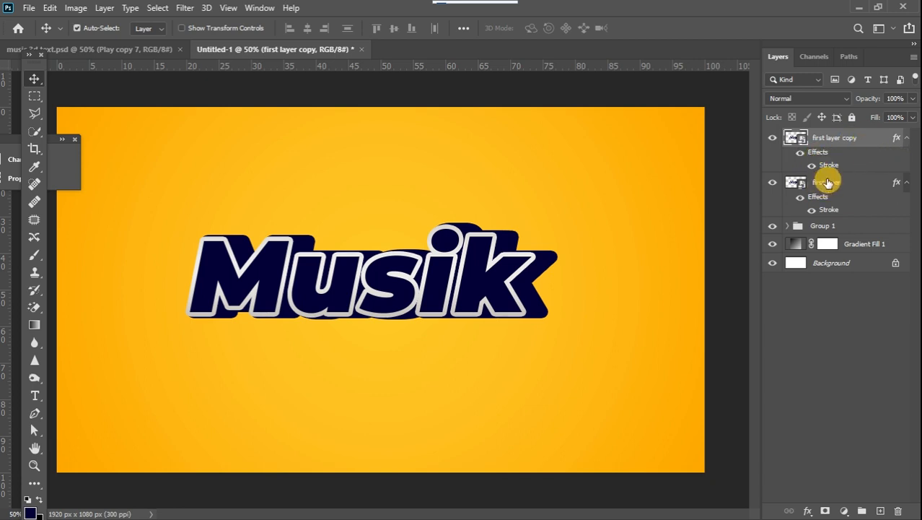
{"action": "right_click", "coordinate": [873, 143]}
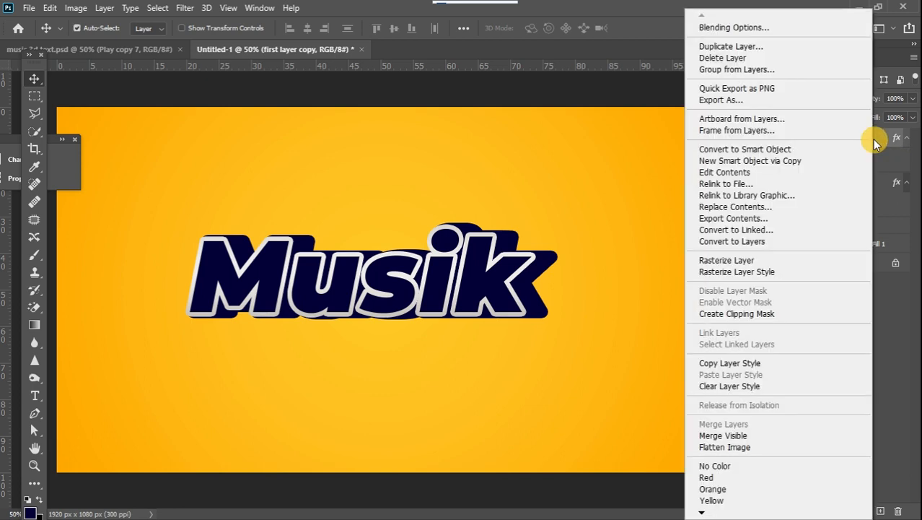
{"action": "left_click", "coordinate": [756, 386]}
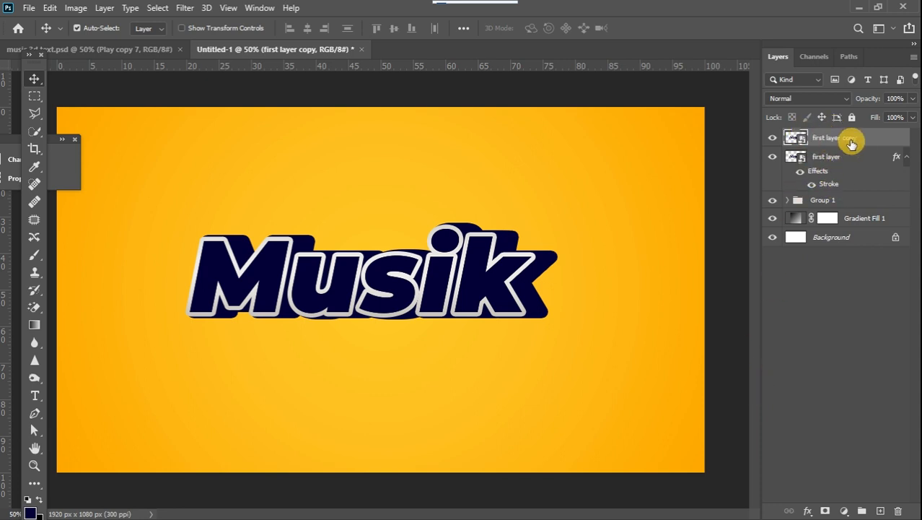
Hide the first layer, Group 1 and Gradient Fill 1, leaving only the first layer copy and the Background visible
{"action": "left_click", "coordinate": [772, 156]}
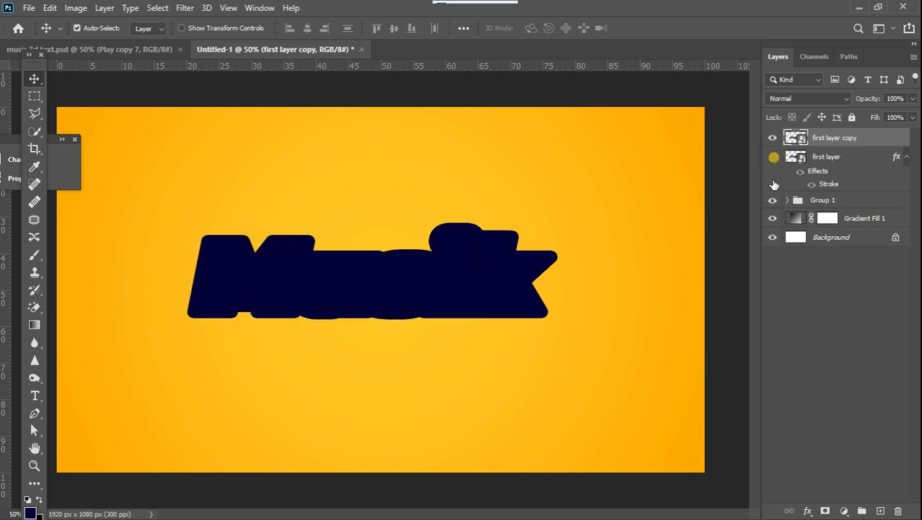
{"action": "left_click", "coordinate": [772, 200]}
{"action": "left_click", "coordinate": [772, 219]}
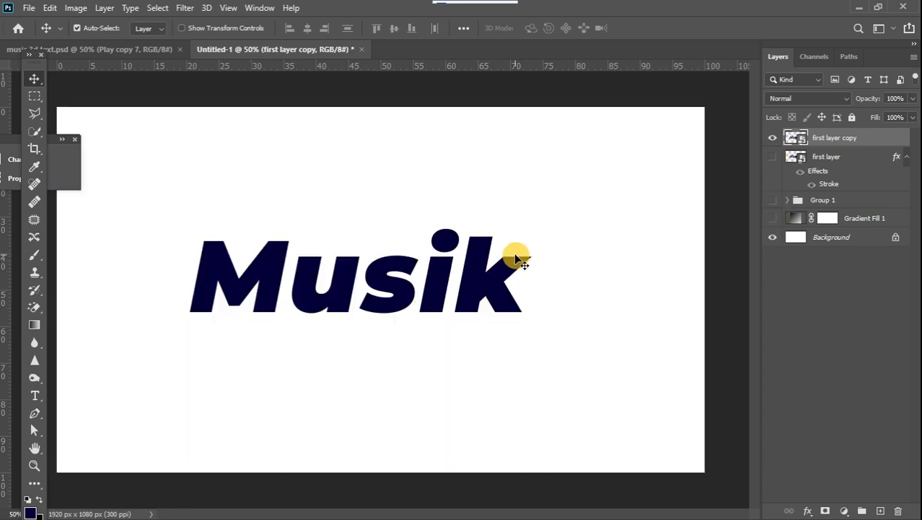
Make Gradient Fill 1, Group 1 and the first layer visible again
{"action": "left_click", "coordinate": [772, 218]}
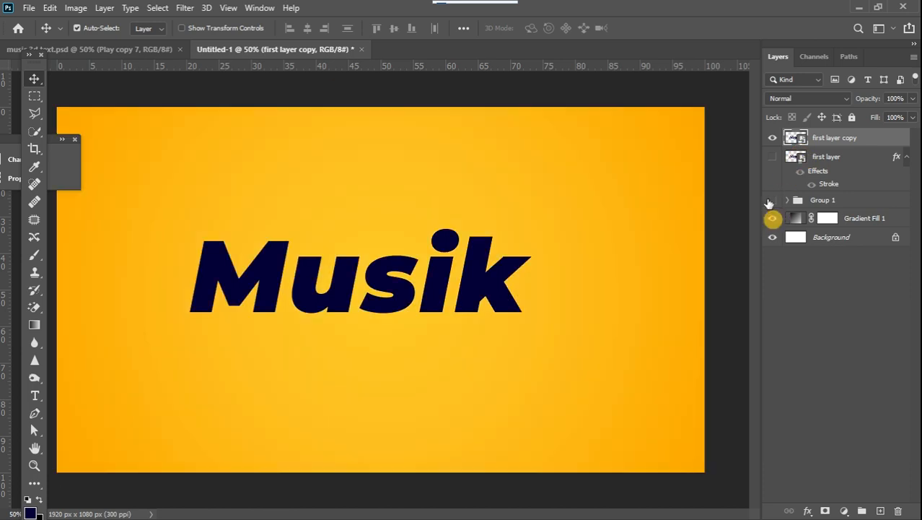
{"action": "left_click", "coordinate": [772, 200]}
{"action": "left_click", "coordinate": [772, 156]}
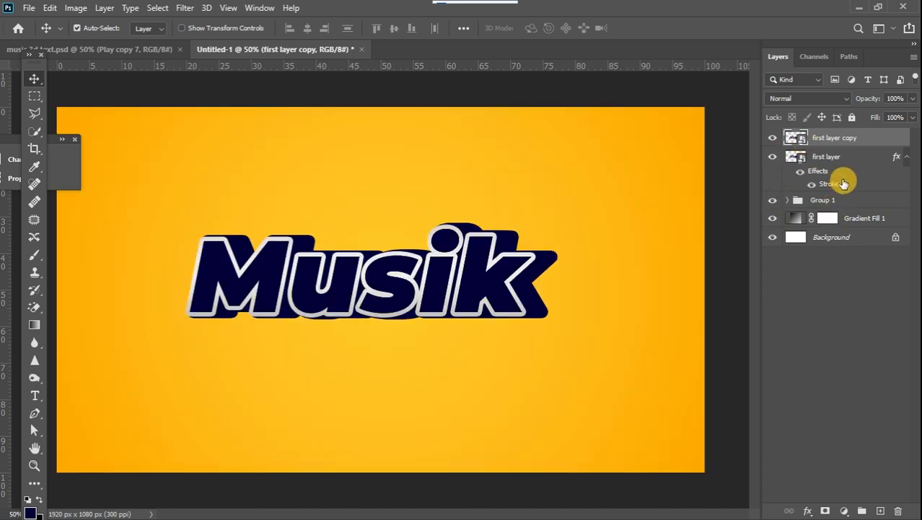
Add a Gradient Overlay to the first layer copy and bring up its settings with the text in view
{"action": "double_click", "coordinate": [875, 137]}
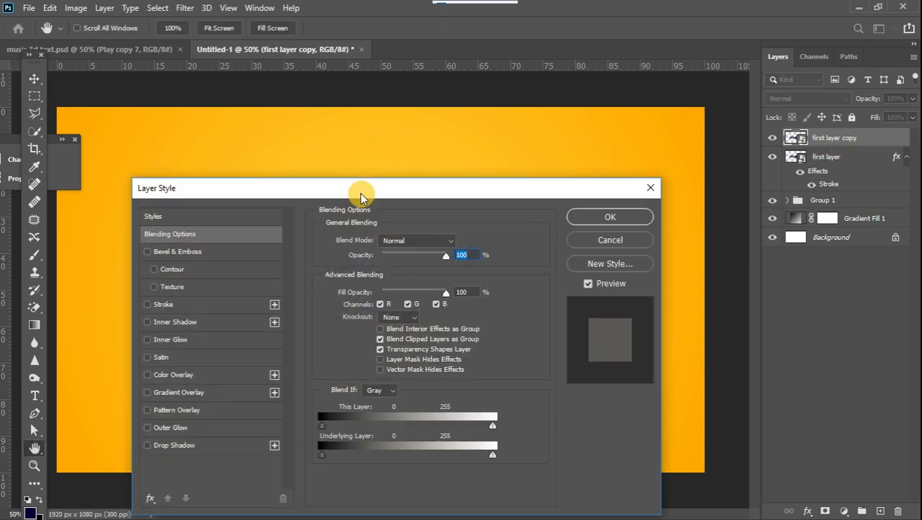
{"action": "left_click_drag", "start_coordinate": [360, 189], "coordinate": [682, 134]}
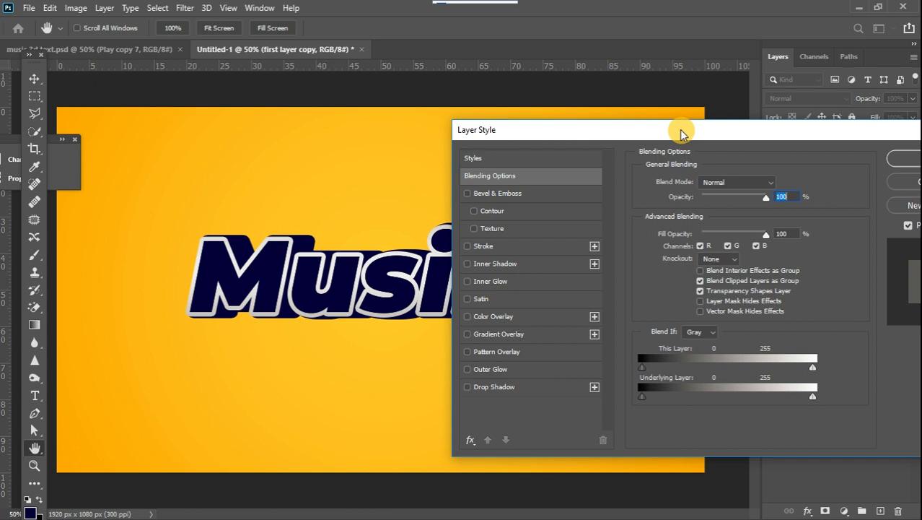
{"action": "left_click", "coordinate": [467, 335]}
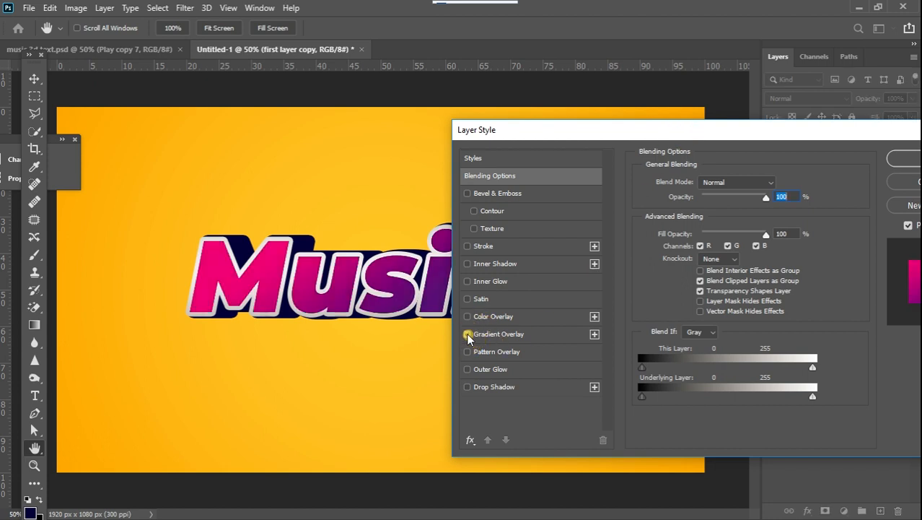
{"action": "left_click", "coordinate": [530, 333]}
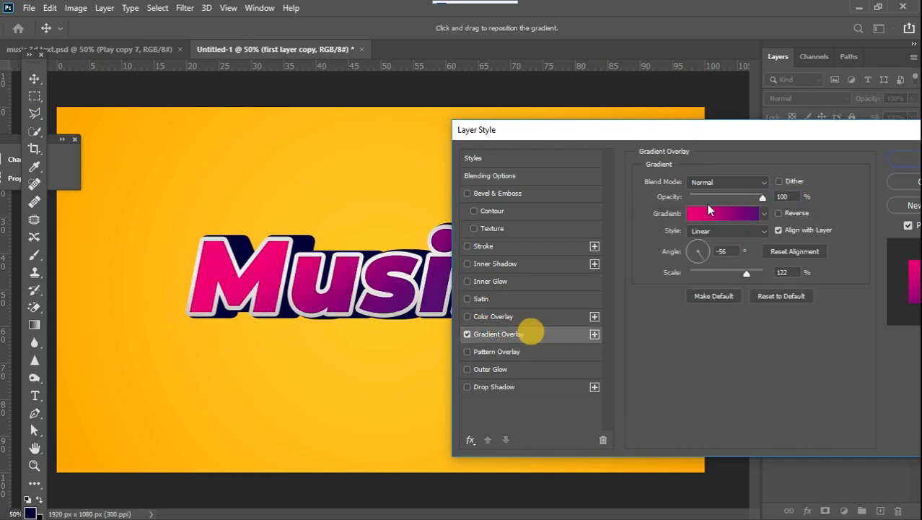
{"action": "left_click_drag", "start_coordinate": [695, 133], "coordinate": [771, 137]}
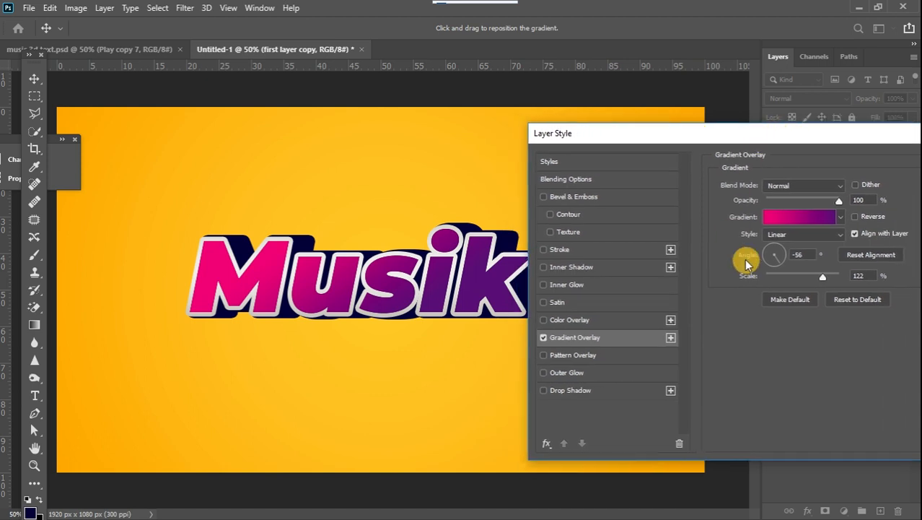
Choose the magenta-to-dark-purple preset as the first layer copy's overlay gradient
{"action": "left_click", "coordinate": [839, 216]}
{"action": "left_click_drag", "start_coordinate": [852, 280], "coordinate": [863, 263]}
{"action": "left_click", "coordinate": [729, 261]}
{"action": "left_click", "coordinate": [730, 283]}
{"action": "left_click", "coordinate": [814, 283]}
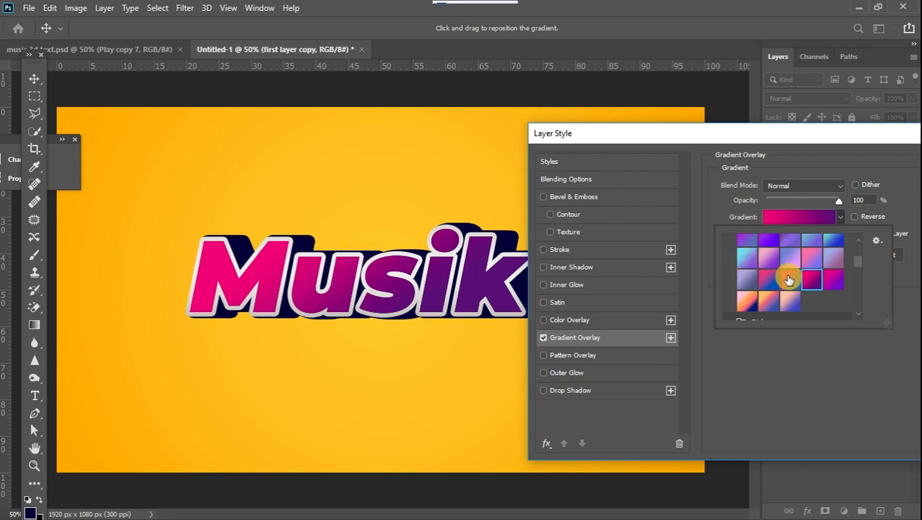
Try other pink, purple and blue presets on the overlay gradient, returning to the magenta-to-dark-purple one
{"action": "left_click", "coordinate": [769, 279]}
{"action": "left_click", "coordinate": [778, 255]}
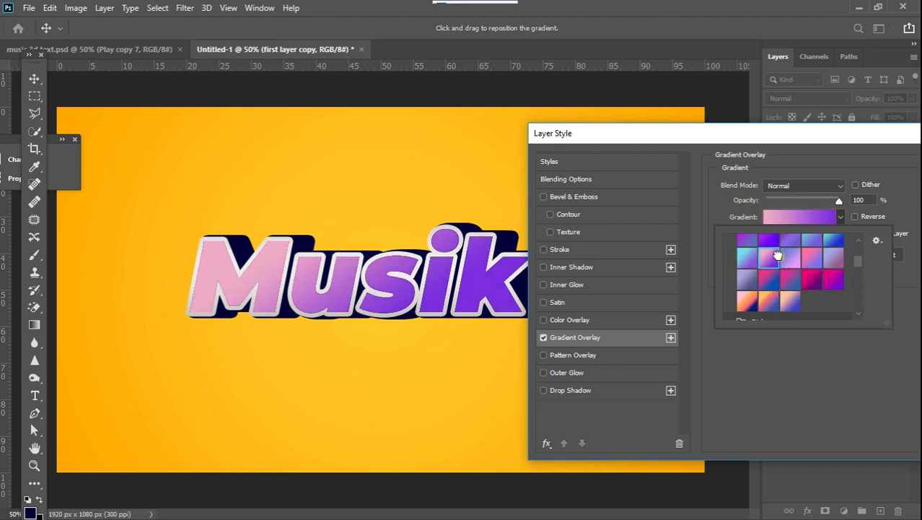
{"action": "left_click", "coordinate": [793, 257]}
{"action": "left_click", "coordinate": [813, 257]}
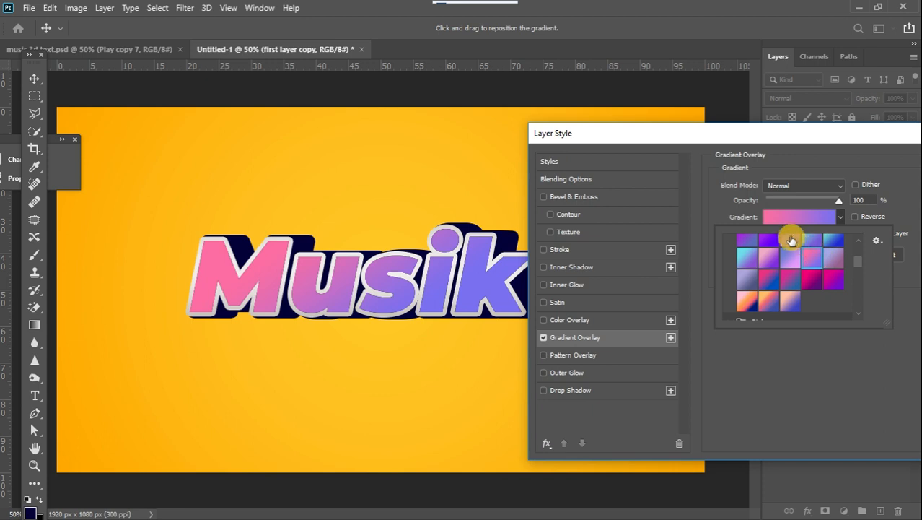
{"action": "left_click", "coordinate": [790, 238]}
{"action": "left_click", "coordinate": [767, 240]}
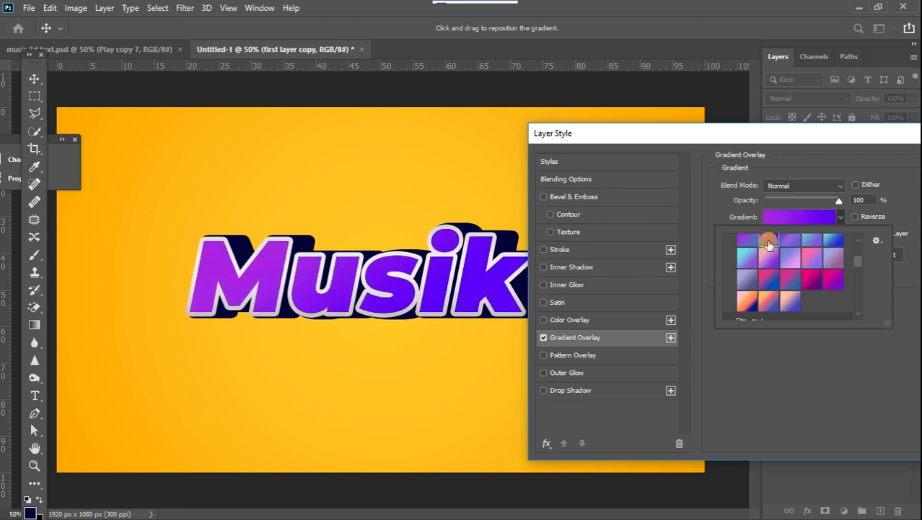
{"action": "left_click", "coordinate": [813, 281]}
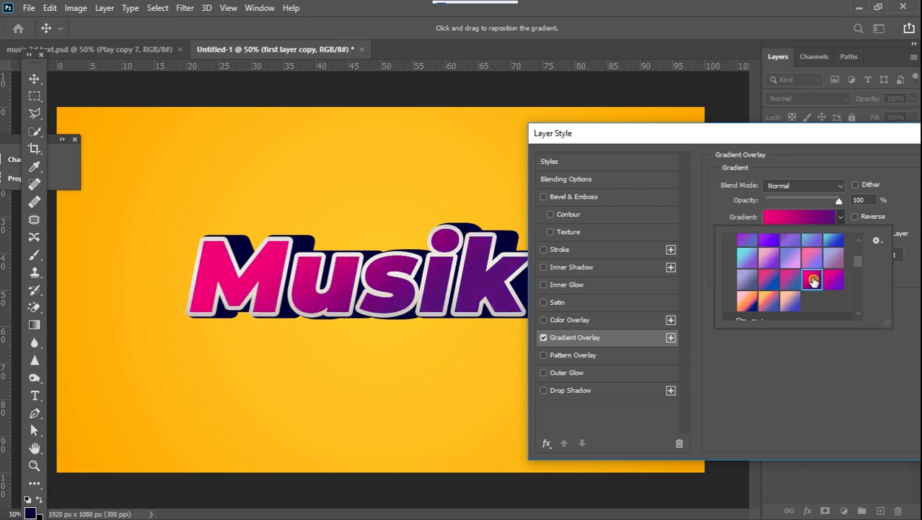
Add a Drop Shadow to the first layer copy and reset its settings to the defaults
{"action": "left_click", "coordinate": [830, 142]}
{"action": "left_click_drag", "start_coordinate": [823, 140], "coordinate": [708, 181]}
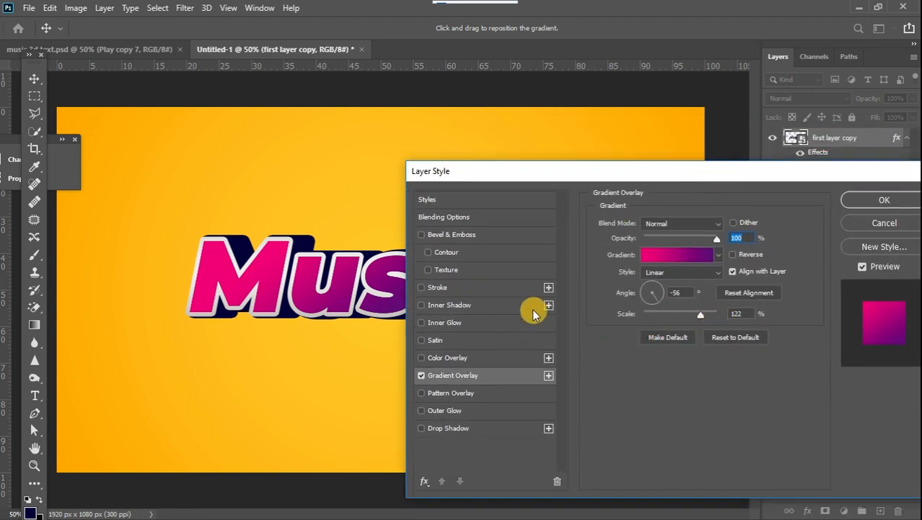
{"action": "left_click", "coordinate": [421, 429]}
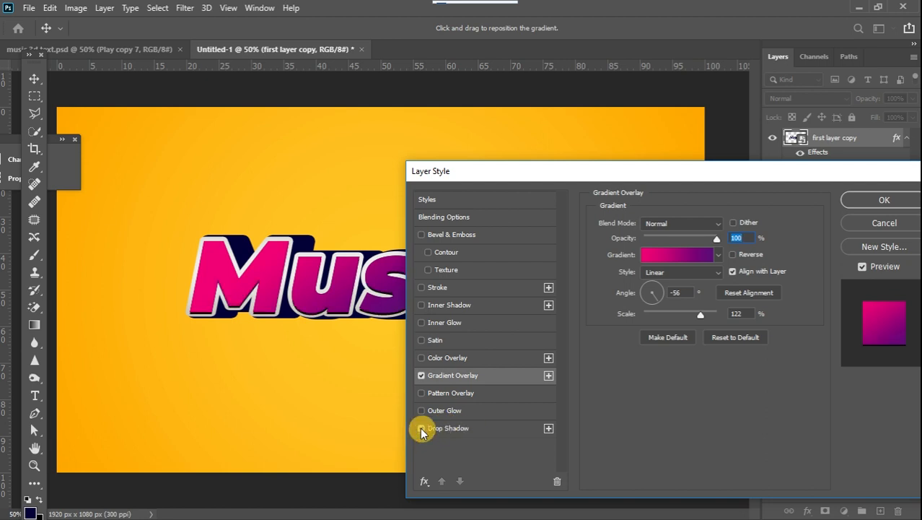
{"action": "left_click", "coordinate": [501, 431]}
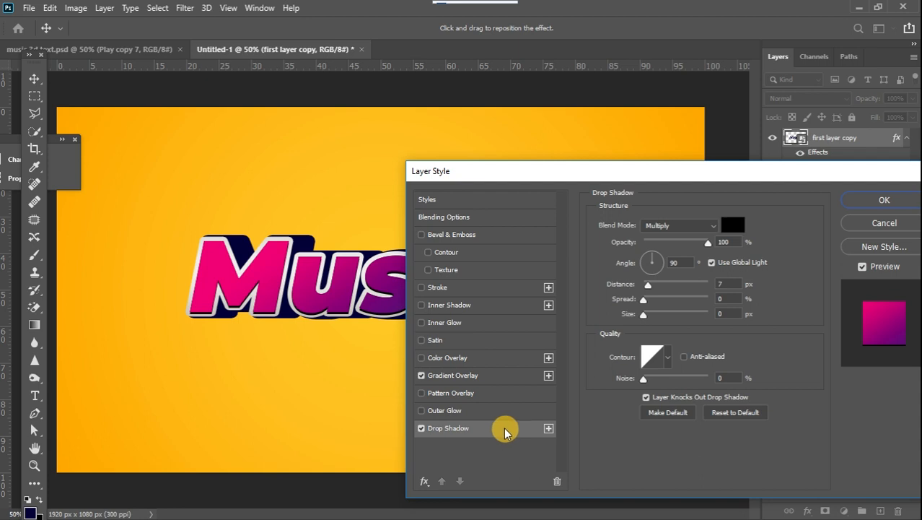
{"action": "left_click", "coordinate": [744, 417]}
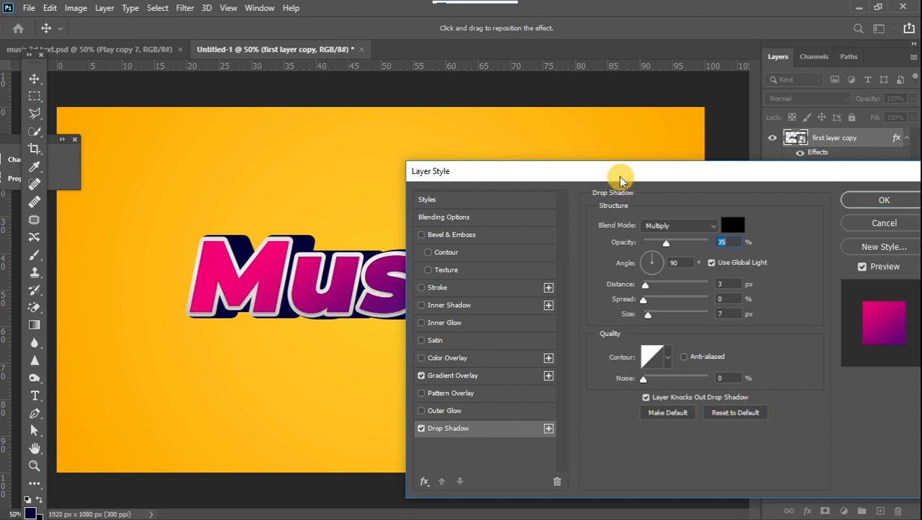
Set the drop shadow to 89% opacity, 130° angle, 9 px distance, 19% spread and 0 px size, and accept the layer style
{"action": "left_click_drag", "start_coordinate": [619, 177], "coordinate": [685, 177]}
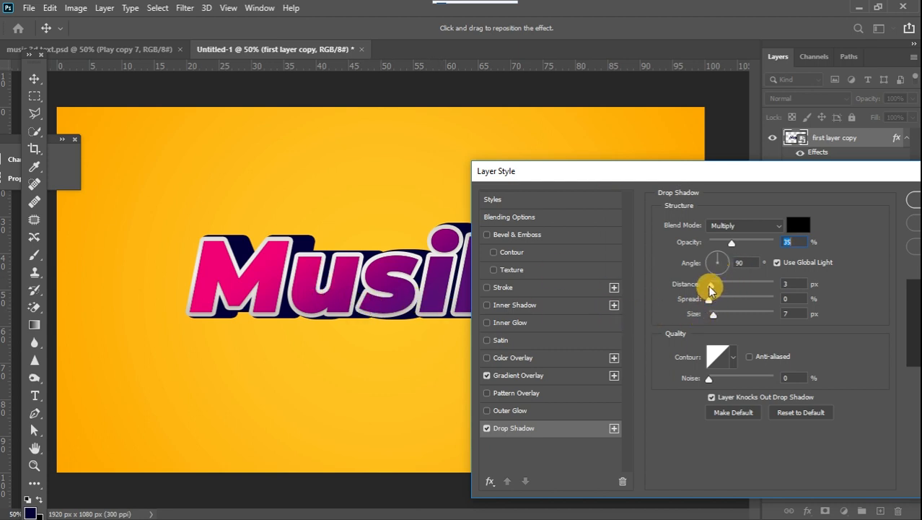
{"action": "mouse_move", "coordinate": [709, 289]}
{"action": "left_mouse_down"}
{"action": "mouse_move", "coordinate": [751, 289]}
{"action": "mouse_move", "coordinate": [714, 292]}
{"action": "left_mouse_up"}
{"action": "left_click_drag", "start_coordinate": [731, 244], "coordinate": [767, 246]}
{"action": "left_click_drag", "start_coordinate": [706, 255], "coordinate": [713, 260]}
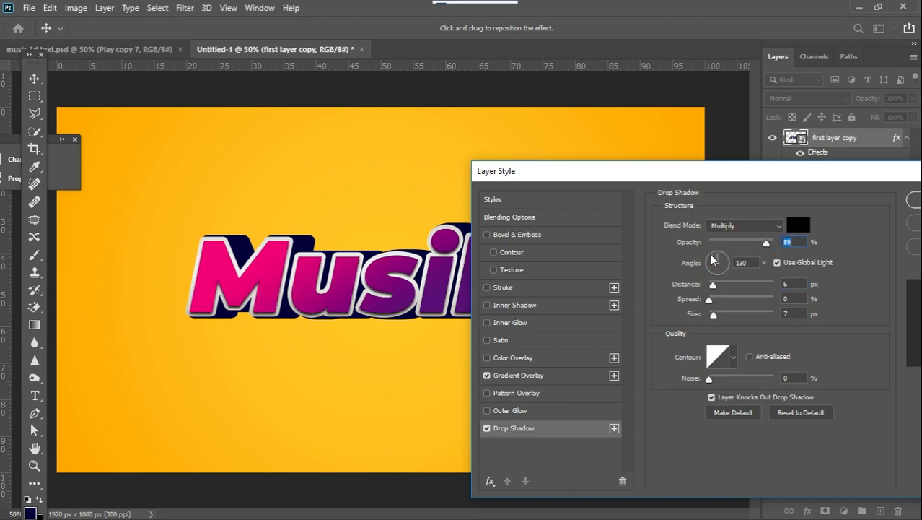
{"action": "left_click", "coordinate": [713, 259]}
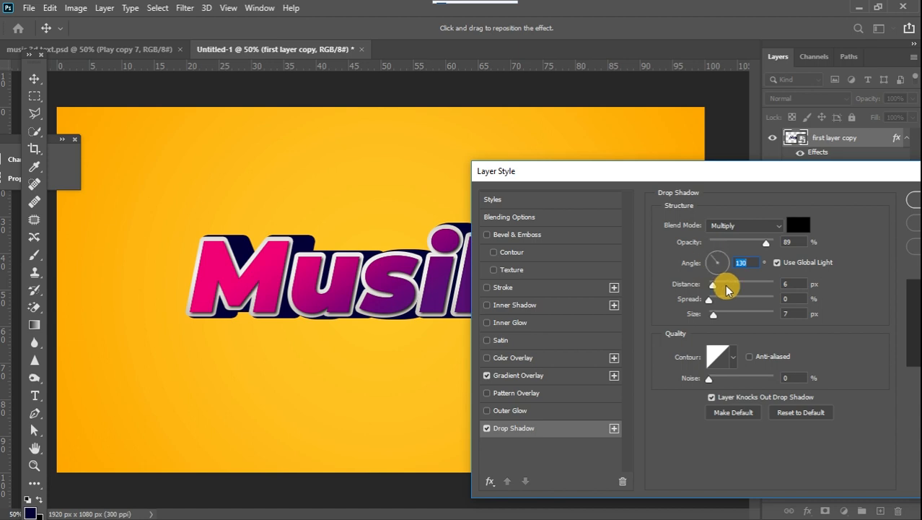
{"action": "left_click_drag", "start_coordinate": [714, 318], "coordinate": [717, 287]}
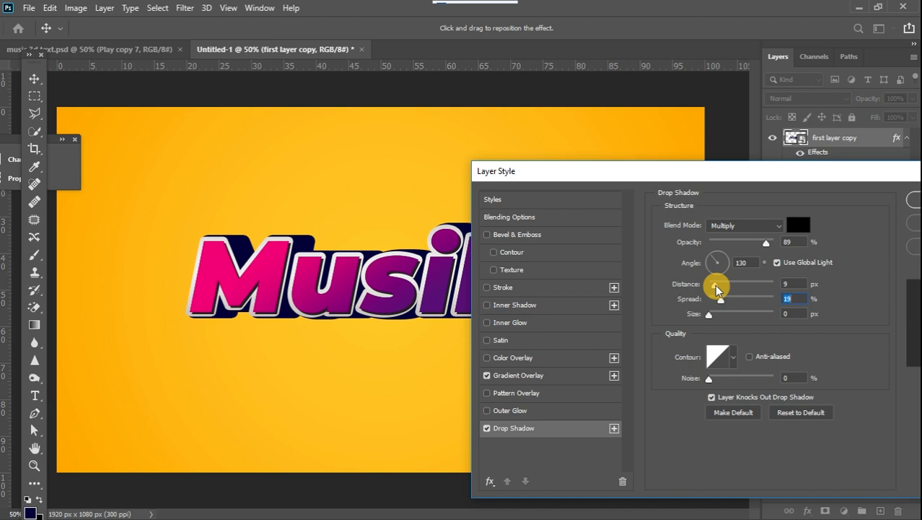
{"action": "left_click_drag", "start_coordinate": [756, 171], "coordinate": [582, 346]}
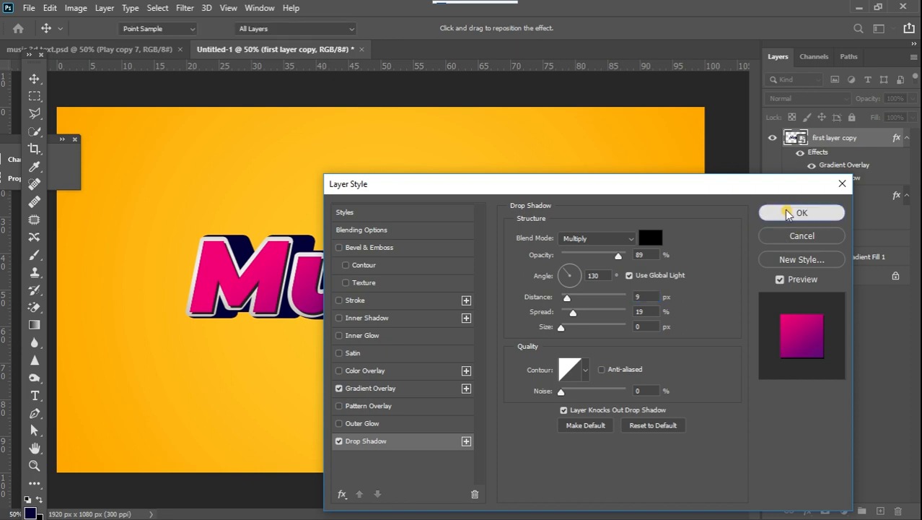
{"action": "left_click", "coordinate": [801, 213]}
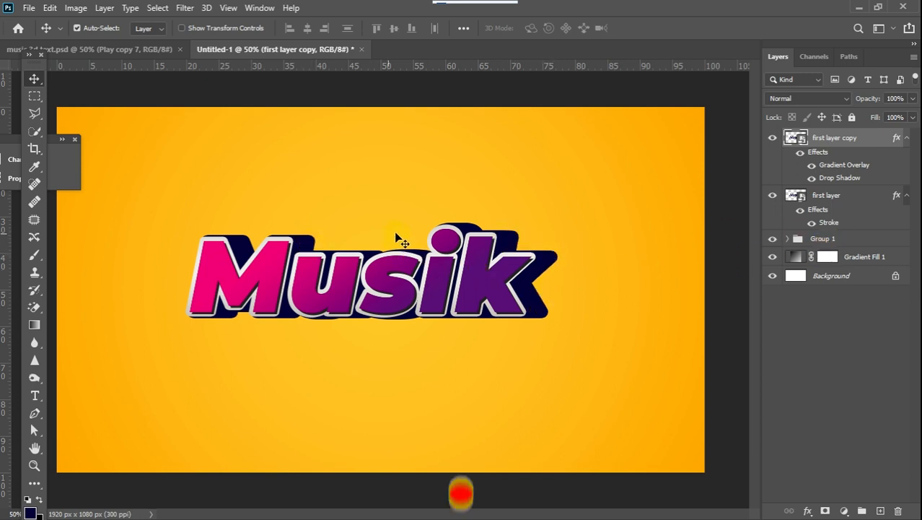
Check Group 1 by toggling its visibility, and add an Inner Shadow with the Hard Mix blend mode to it
{"action": "left_click", "coordinate": [867, 238]}
{"action": "left_click", "coordinate": [772, 239]}
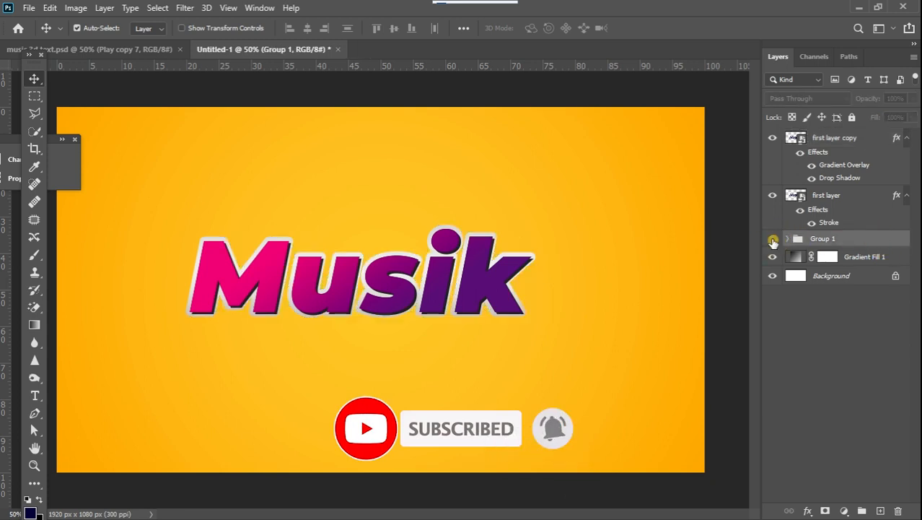
{"action": "left_click", "coordinate": [773, 239]}
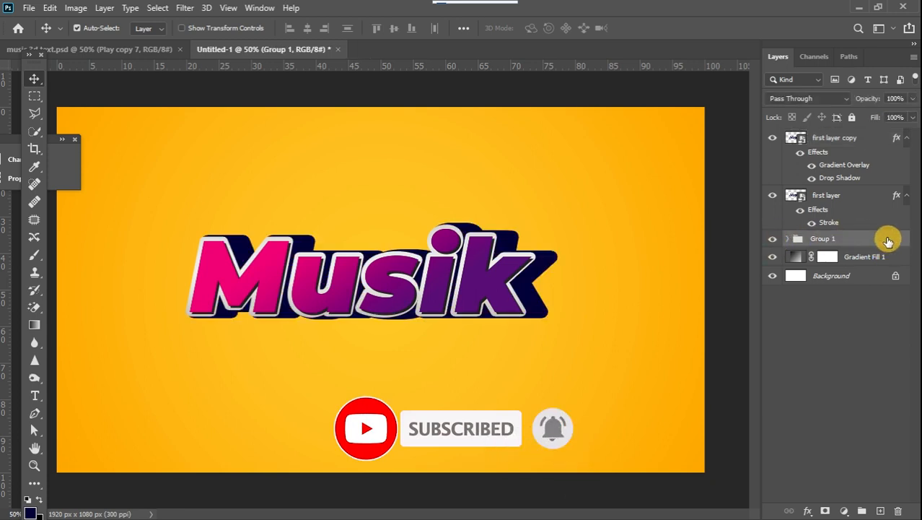
{"action": "double_click", "coordinate": [887, 240]}
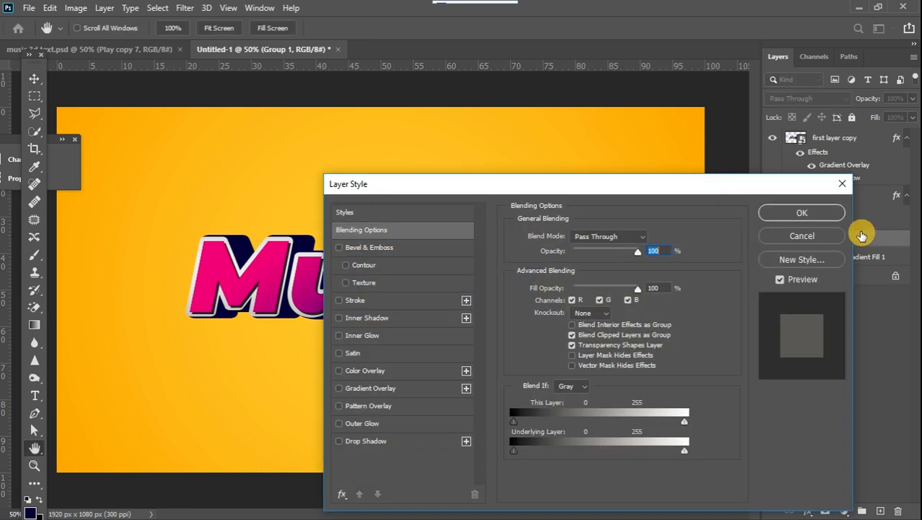
{"action": "left_click_drag", "start_coordinate": [578, 190], "coordinate": [729, 179]}
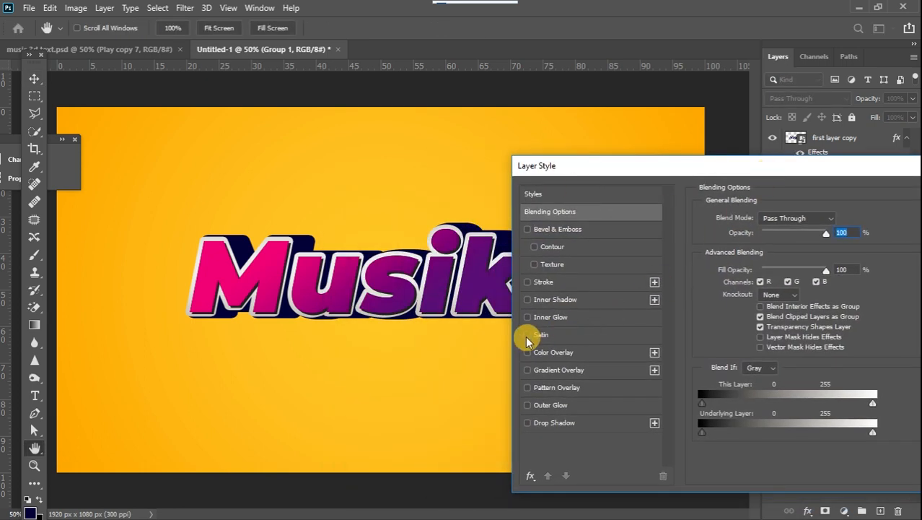
{"action": "left_click", "coordinate": [527, 301]}
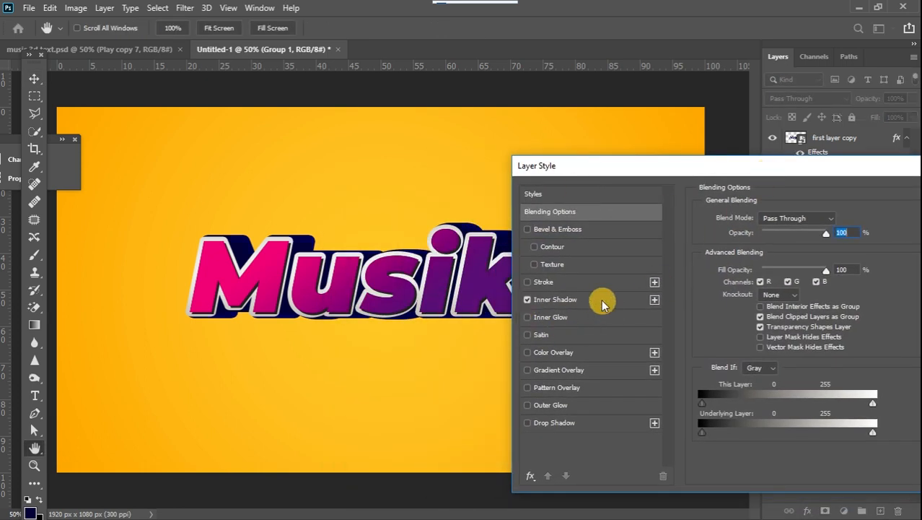
{"action": "left_click", "coordinate": [622, 302]}
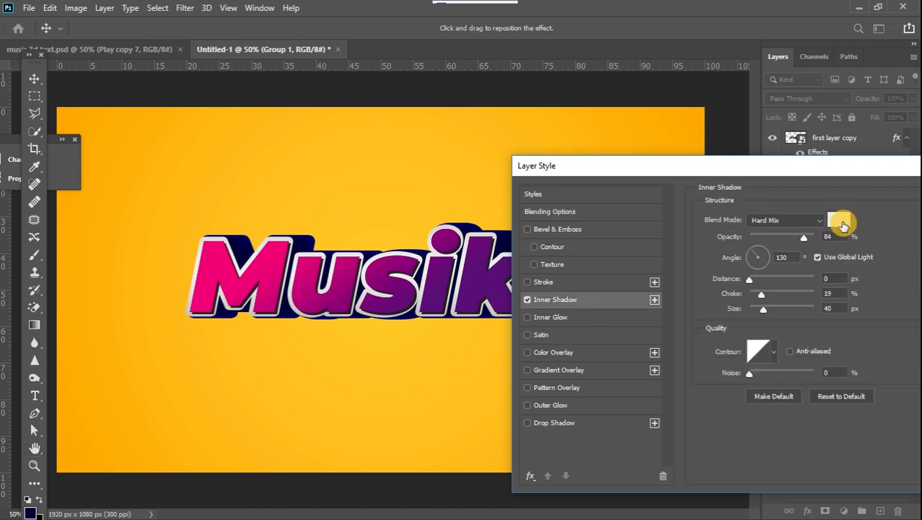
{"action": "left_click_drag", "start_coordinate": [725, 163], "coordinate": [757, 142]}
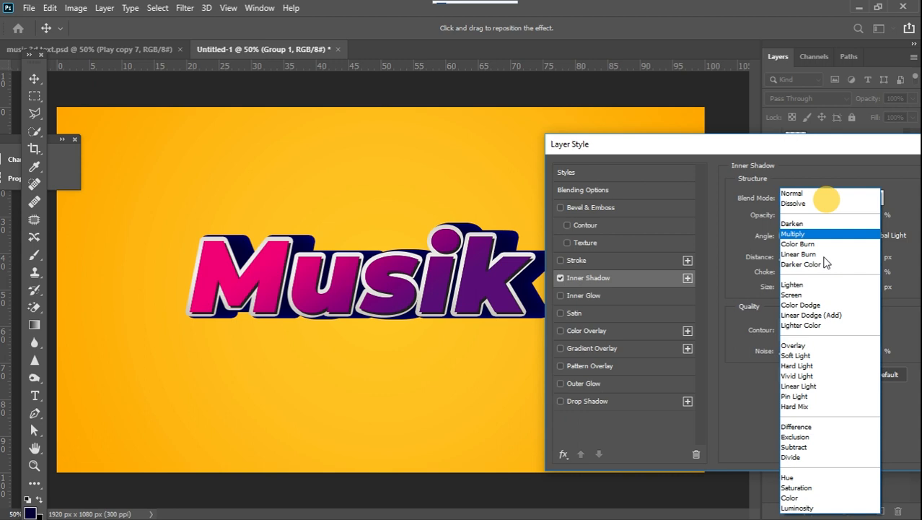
{"action": "left_click", "coordinate": [819, 407]}
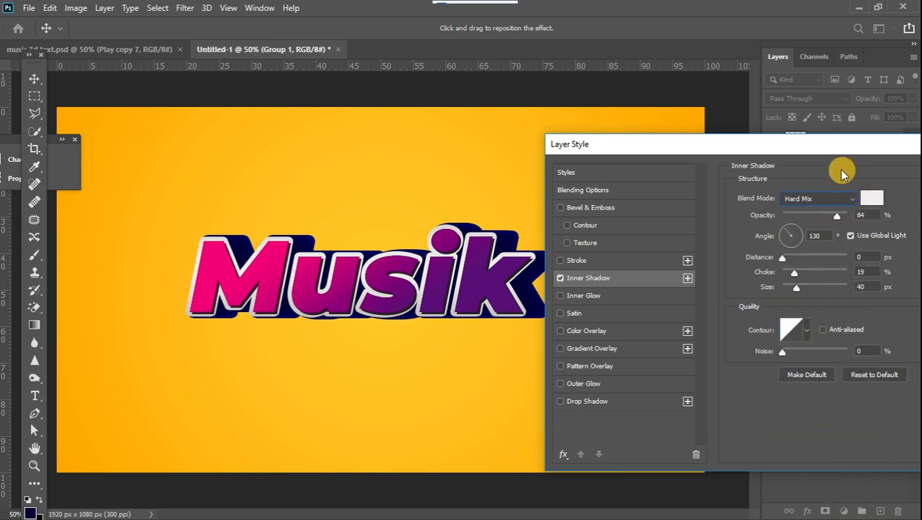
Set Group 1's inner shadow to 32 px distance, 94° angle, 9% choke and 68 px size, and accept the layer style
{"action": "left_click_drag", "start_coordinate": [818, 149], "coordinate": [798, 151]}
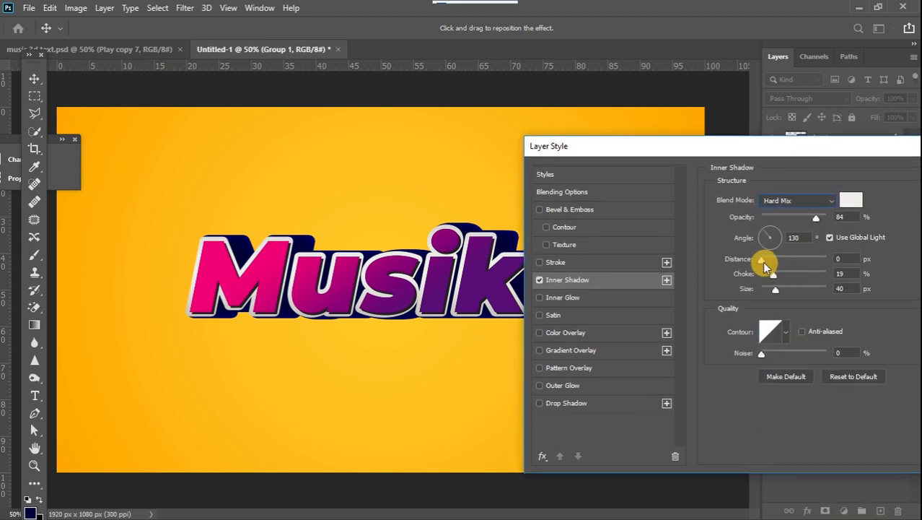
{"action": "left_click_drag", "start_coordinate": [761, 259], "coordinate": [784, 261]}
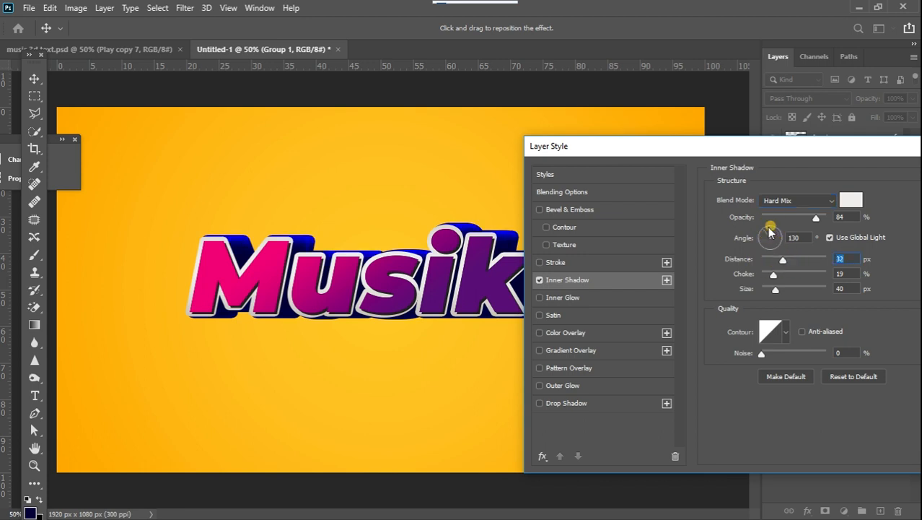
{"action": "left_click", "coordinate": [769, 233]}
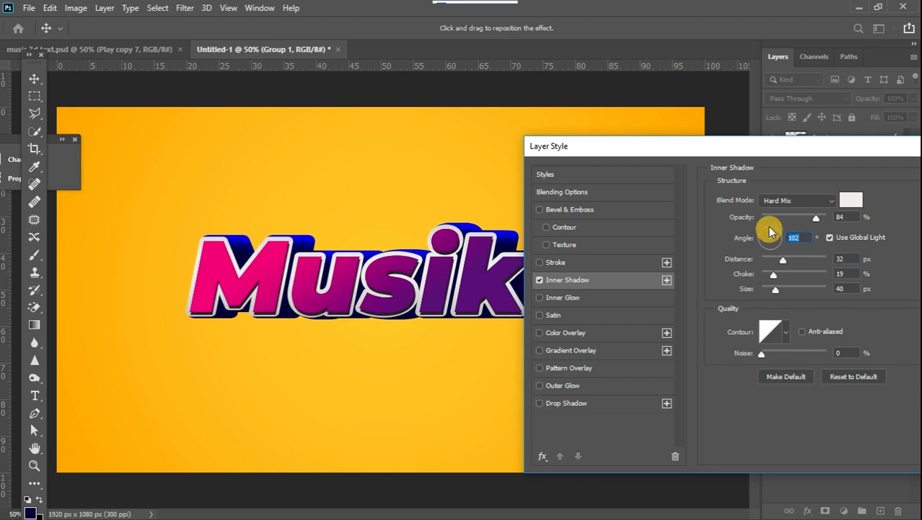
{"action": "left_click_drag", "start_coordinate": [770, 230], "coordinate": [770, 227]}
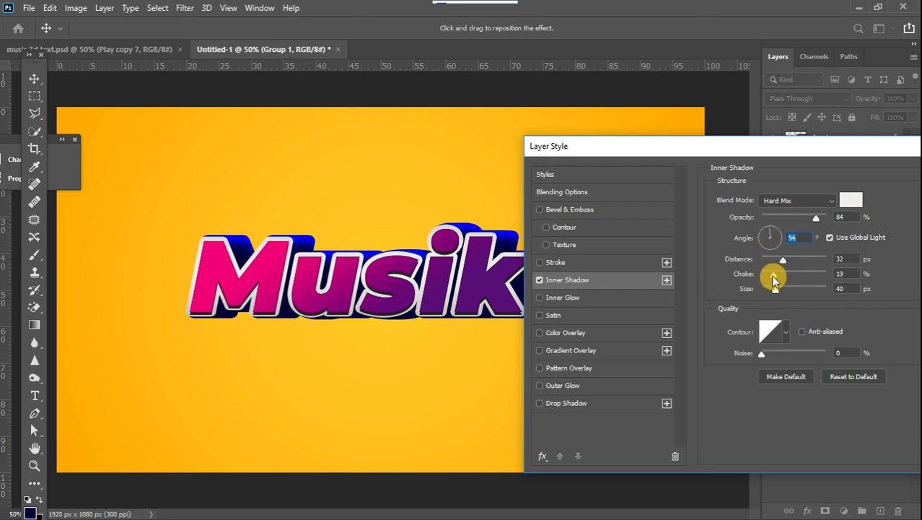
{"action": "mouse_move", "coordinate": [787, 279]}
{"action": "left_mouse_down"}
{"action": "mouse_move", "coordinate": [767, 278]}
{"action": "mouse_move", "coordinate": [785, 292]}
{"action": "left_mouse_up"}
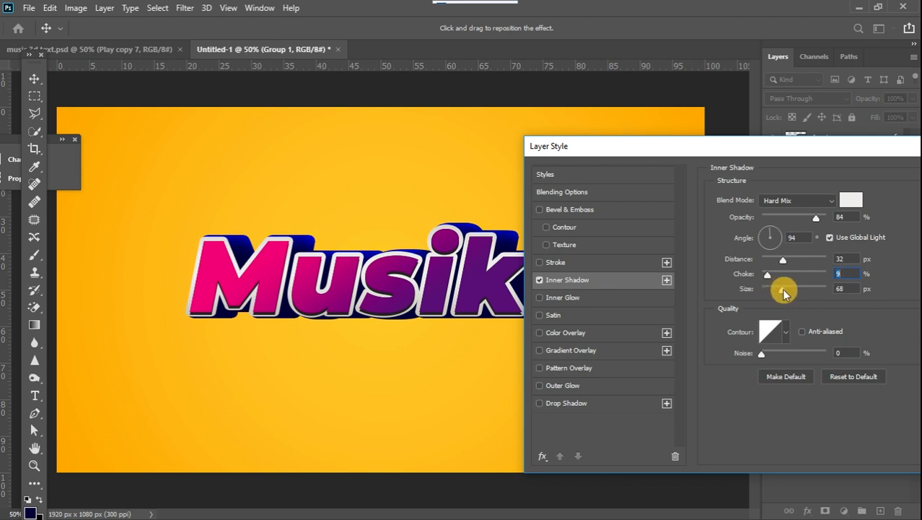
{"action": "left_click_drag", "start_coordinate": [700, 149], "coordinate": [463, 157]}
{"action": "left_click", "coordinate": [750, 188]}
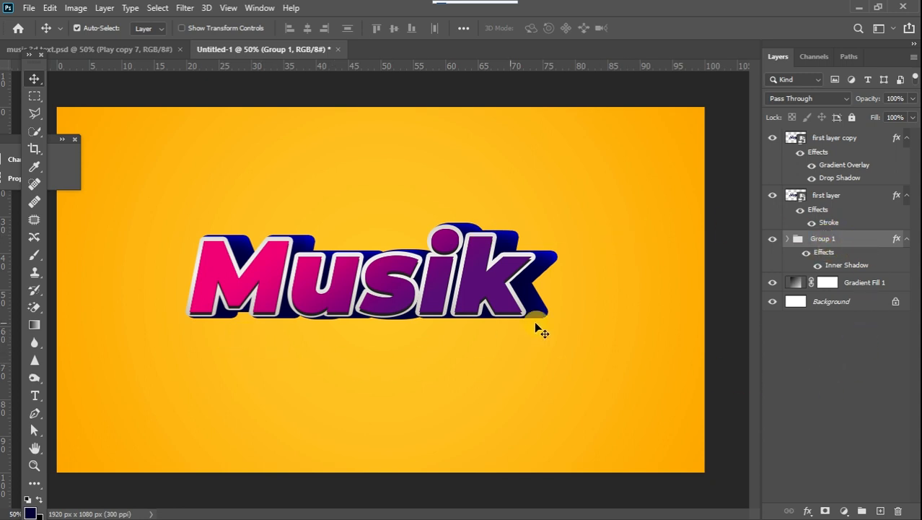
{"action": "left_click", "coordinate": [857, 392]}
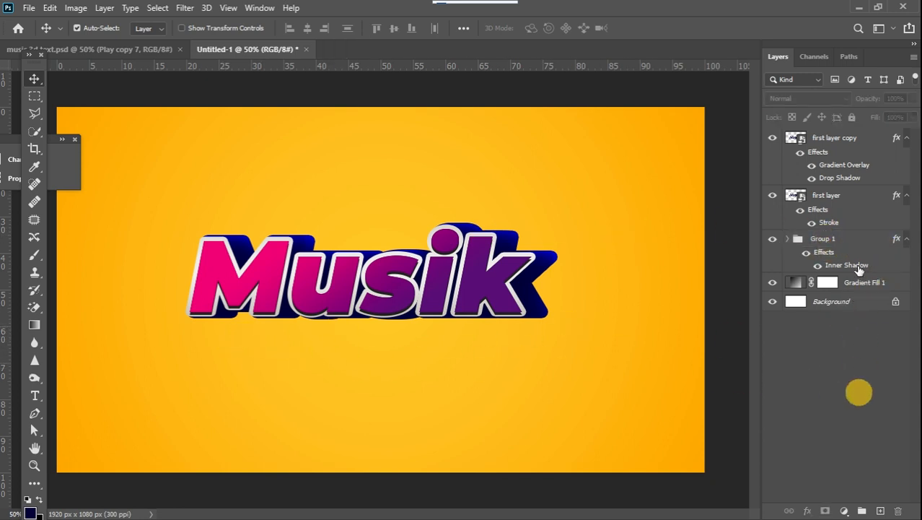
Add a Drop Shadow to Group 1 and show its settings
{"action": "double_click", "coordinate": [869, 241]}
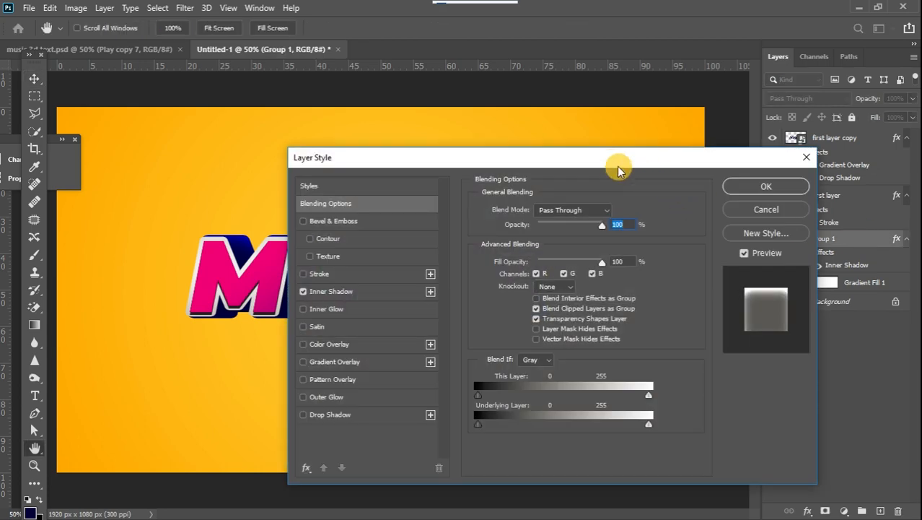
{"action": "left_click_drag", "start_coordinate": [617, 169], "coordinate": [764, 106]}
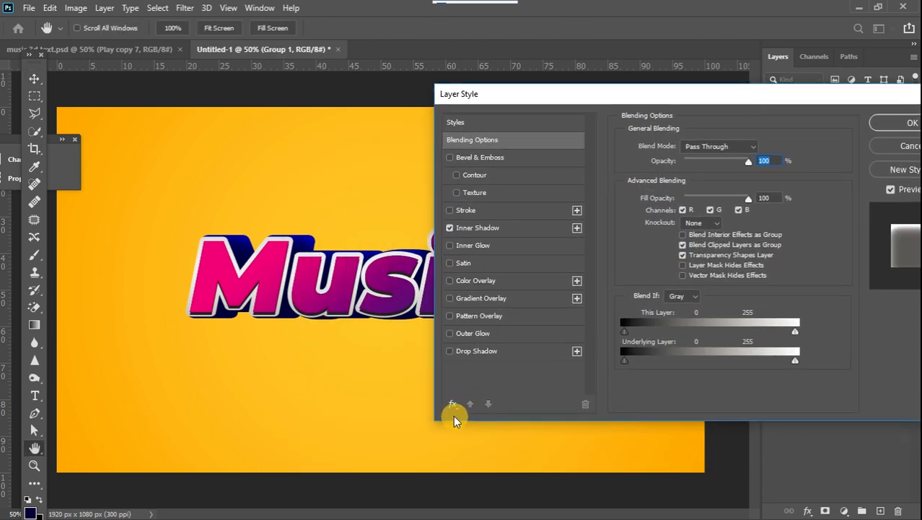
{"action": "left_click", "coordinate": [450, 351]}
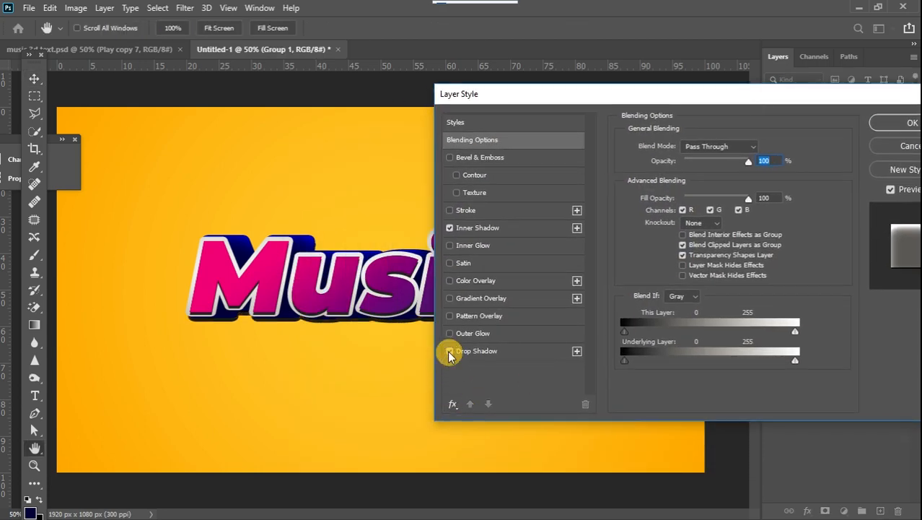
{"action": "left_click", "coordinate": [537, 353]}
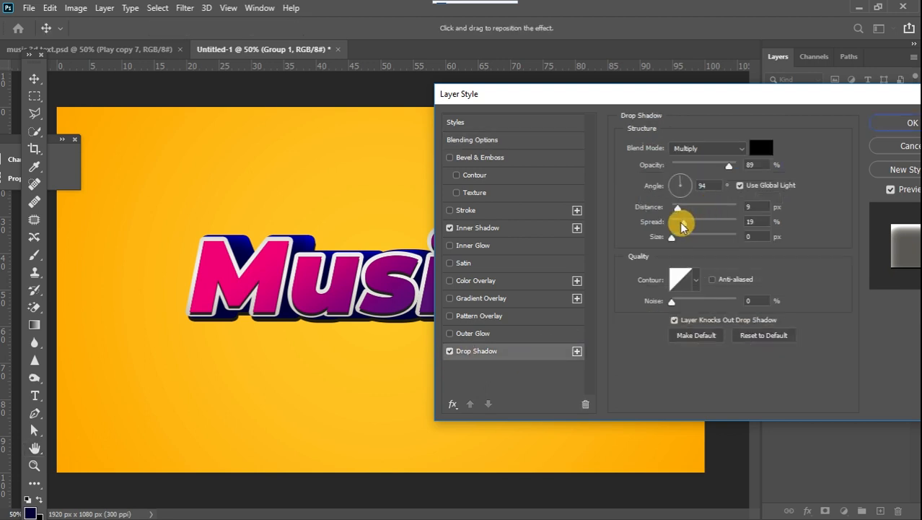
Set Group 1's drop shadow to 43% opacity, 22 px distance, 14% spread and 87 px size, and accept the layer style
{"action": "left_click_drag", "start_coordinate": [678, 207], "coordinate": [708, 210]}
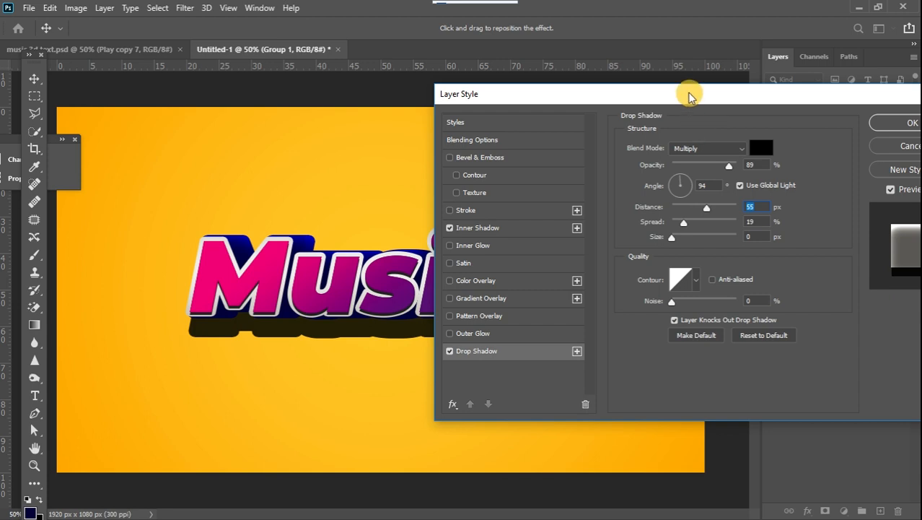
{"action": "left_click_drag", "start_coordinate": [689, 92], "coordinate": [751, 106]}
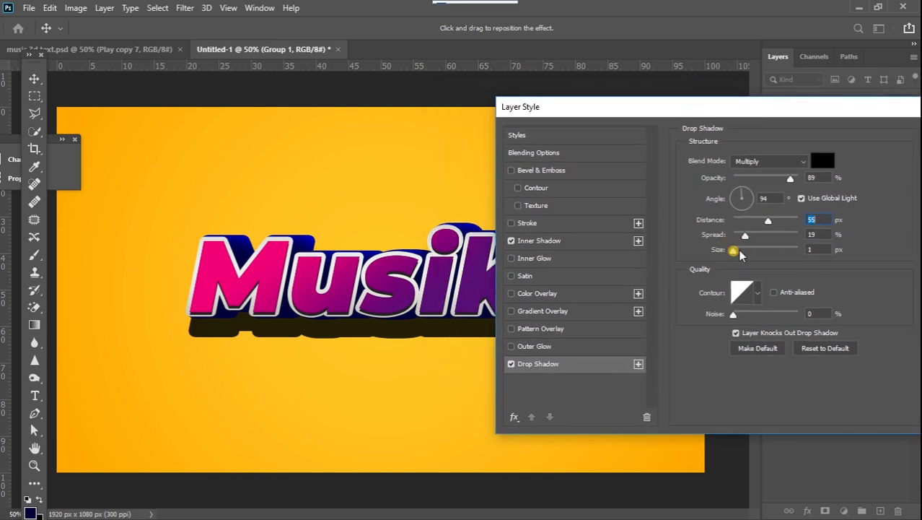
{"action": "mouse_move", "coordinate": [733, 250]}
{"action": "left_mouse_down"}
{"action": "mouse_move", "coordinate": [764, 253]}
{"action": "mouse_move", "coordinate": [768, 236]}
{"action": "mouse_move", "coordinate": [742, 239]}
{"action": "left_mouse_up"}
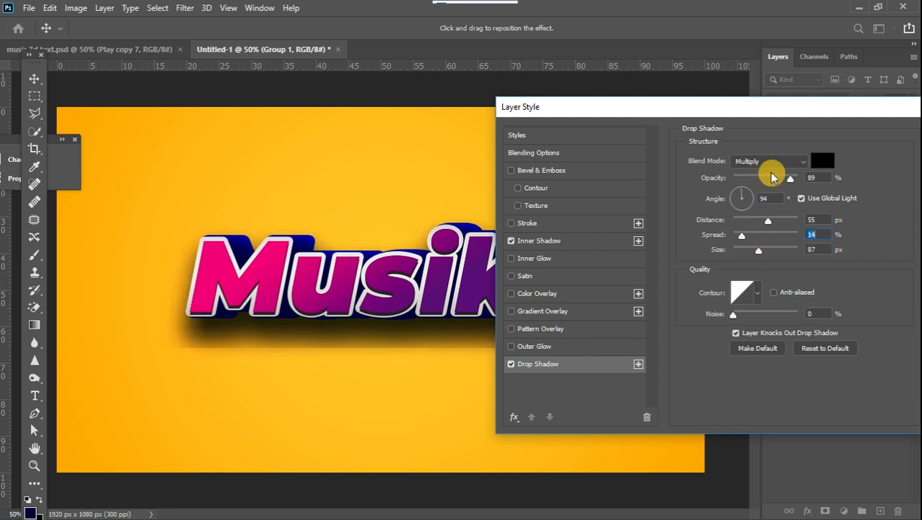
{"action": "left_click_drag", "start_coordinate": [783, 176], "coordinate": [787, 178]}
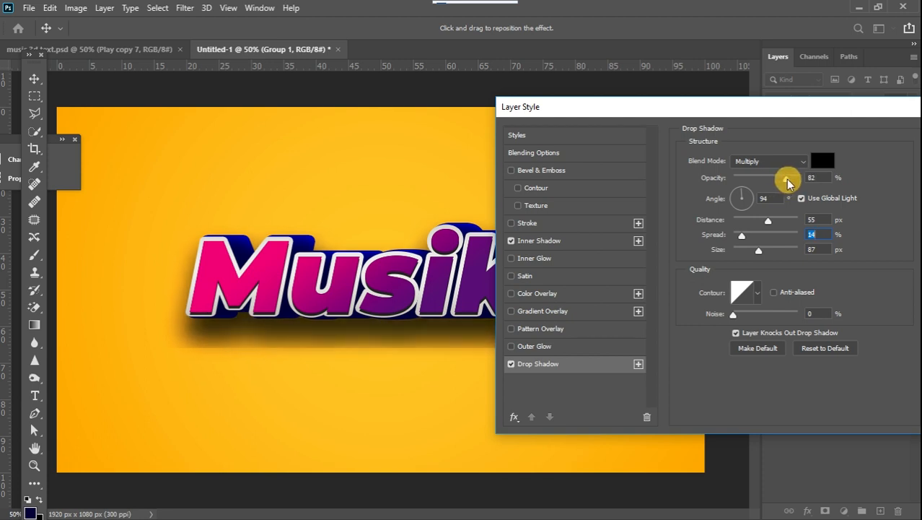
{"action": "left_click_drag", "start_coordinate": [770, 225], "coordinate": [748, 222]}
{"action": "left_click_drag", "start_coordinate": [787, 178], "coordinate": [762, 177]}
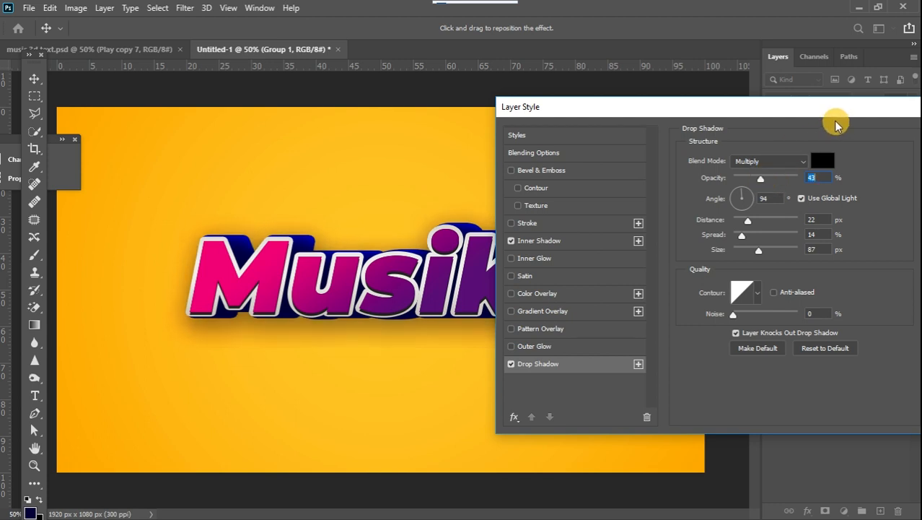
{"action": "left_click_drag", "start_coordinate": [846, 114], "coordinate": [641, 148]}
{"action": "left_click", "coordinate": [763, 169]}
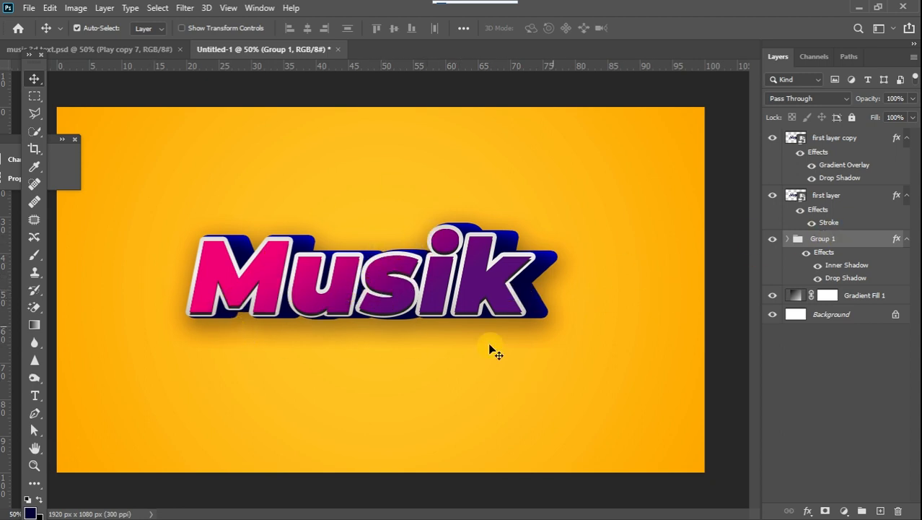
Expand Group 1, open the contents of its Musik smart object and replace the text with "Play"
{"action": "left_click", "coordinate": [787, 241]}
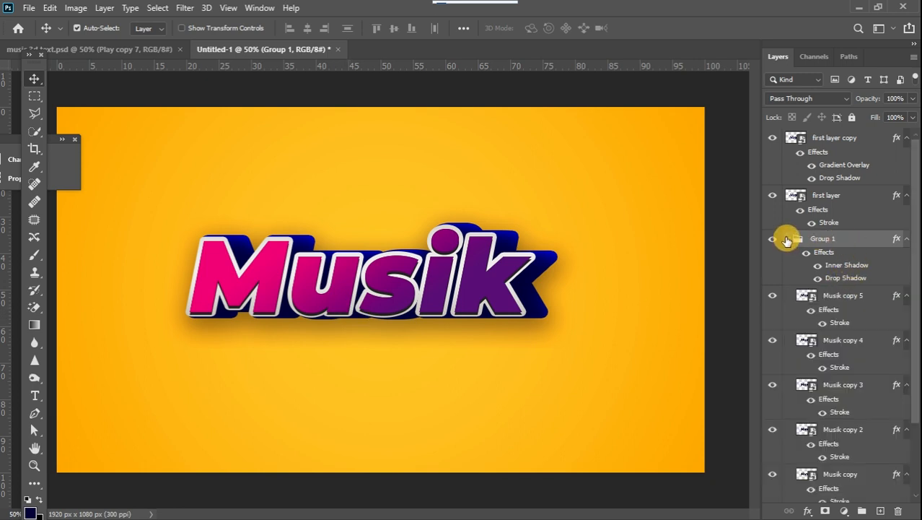
{"action": "left_click_drag", "start_coordinate": [917, 160], "coordinate": [902, 284]}
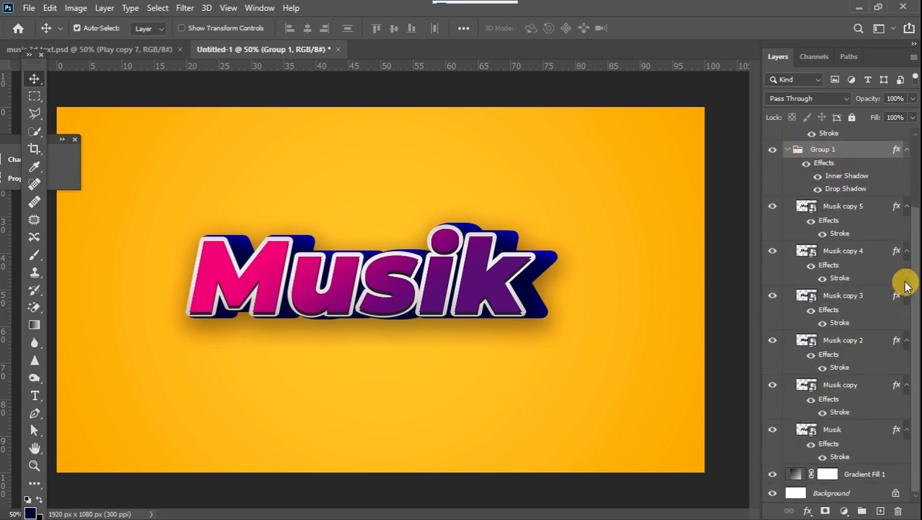
{"action": "double_click", "coordinate": [812, 433]}
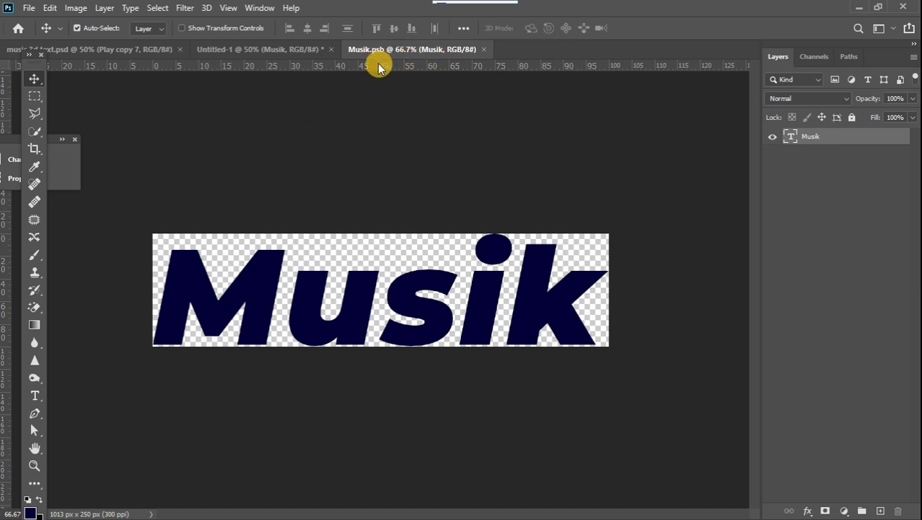
{"action": "double_click", "coordinate": [790, 137]}
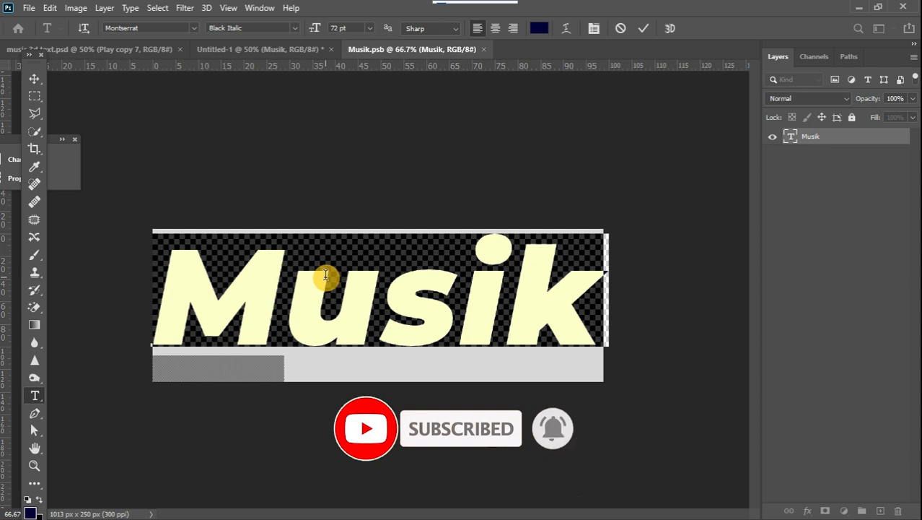
{"action": "type", "text": "Play"}
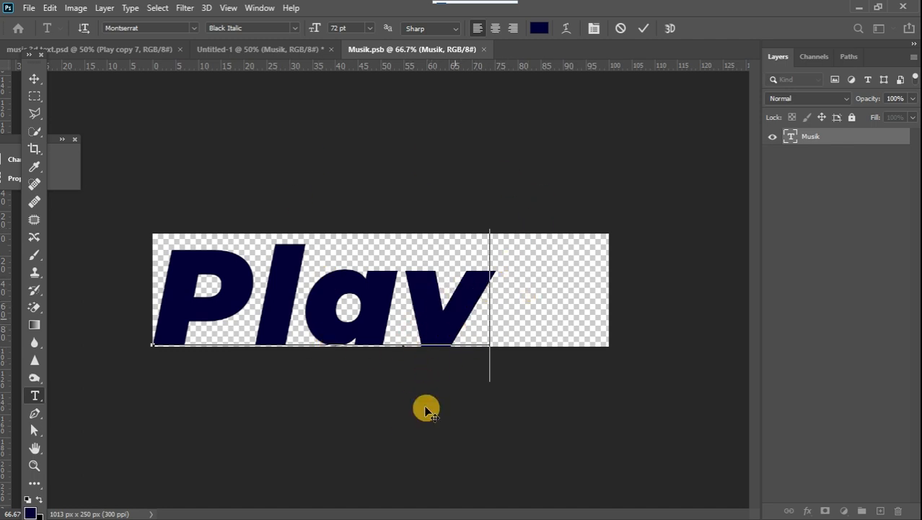
Enlarge the smart object's canvas to 1013 x 396 px with the Crop tool so the whole word fits, and save it
{"action": "left_click", "coordinate": [32, 149]}
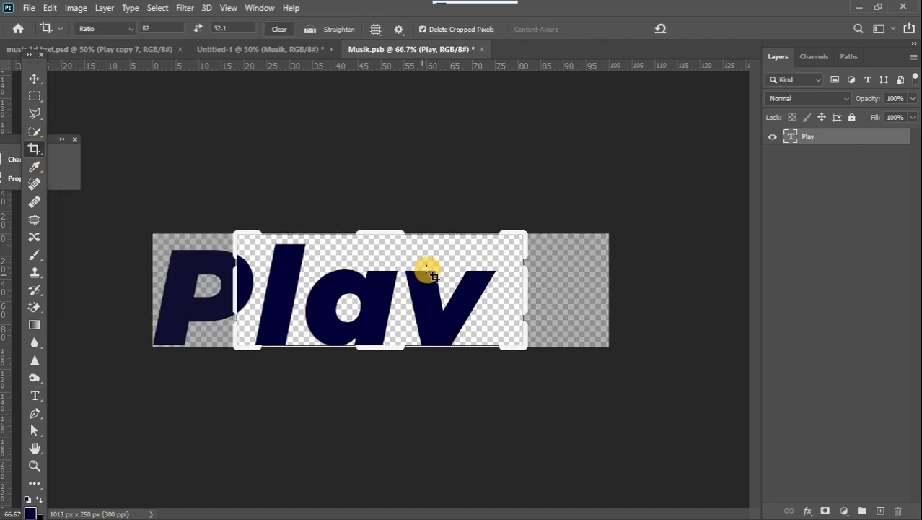
{"action": "left_click_drag", "start_coordinate": [383, 233], "coordinate": [383, 199]}
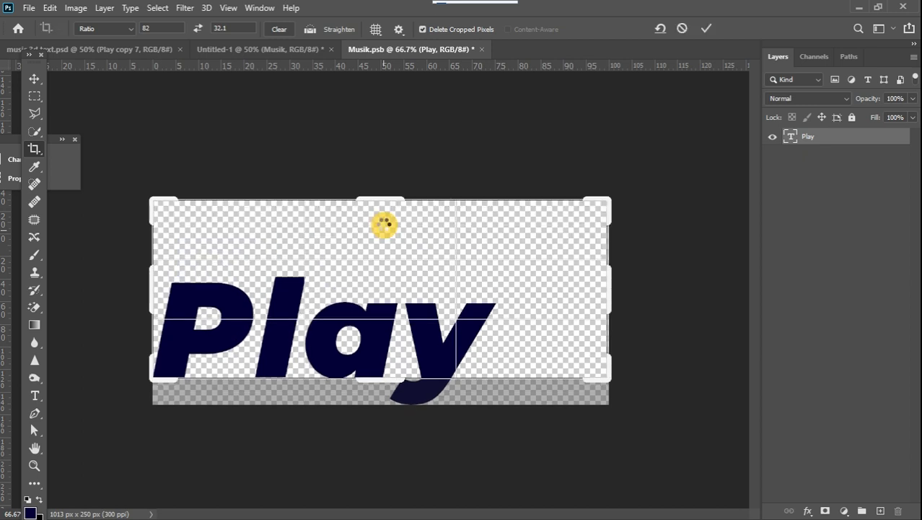
{"action": "left_click_drag", "start_coordinate": [397, 260], "coordinate": [415, 219]}
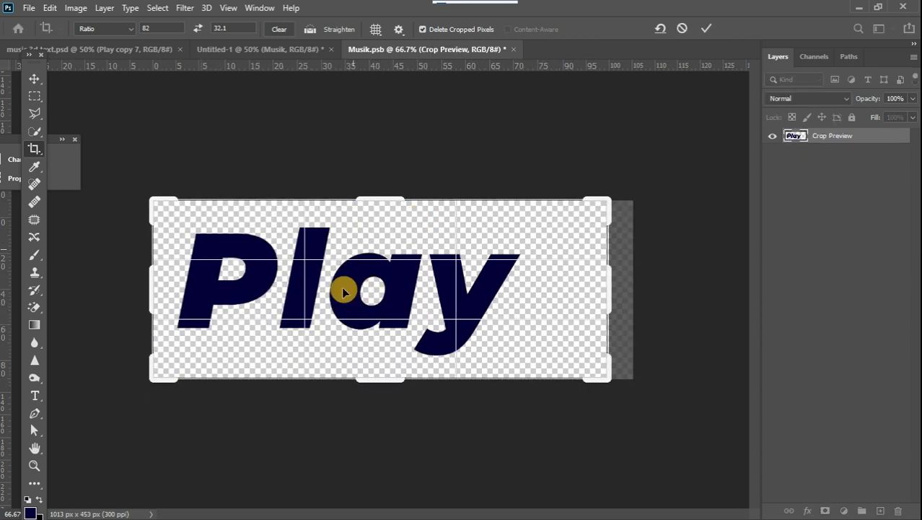
{"action": "left_click", "coordinate": [34, 81]}
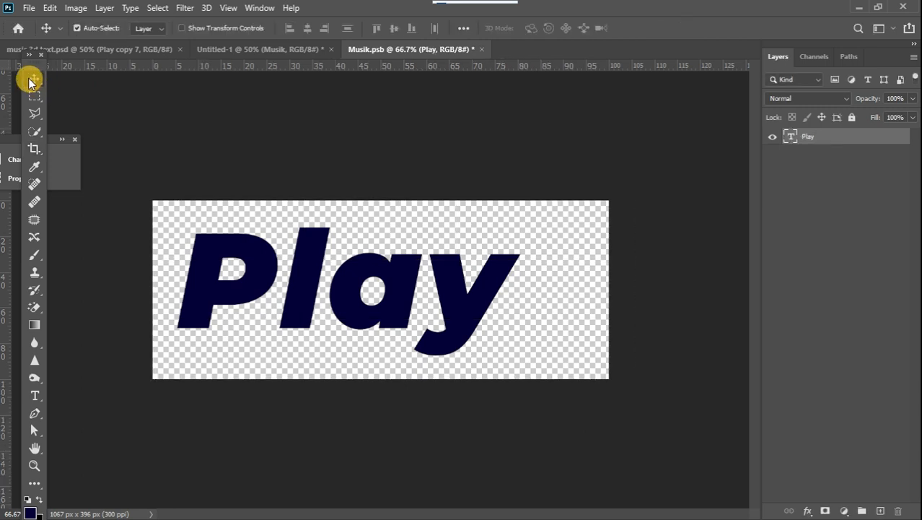
{"action": "key", "text": "ctrl"}
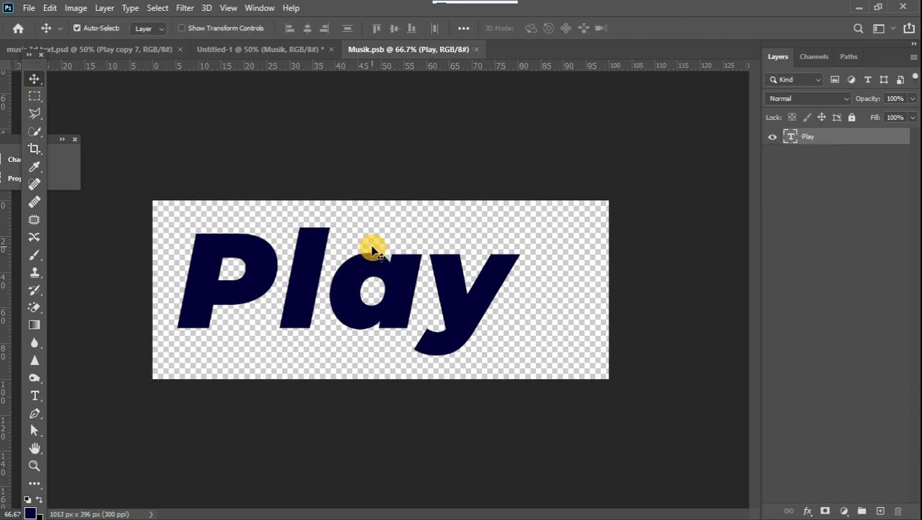
Return to the Untitled-1 document and select the first layer copy
{"action": "left_click", "coordinate": [272, 48]}
{"action": "left_click", "coordinate": [264, 238]}
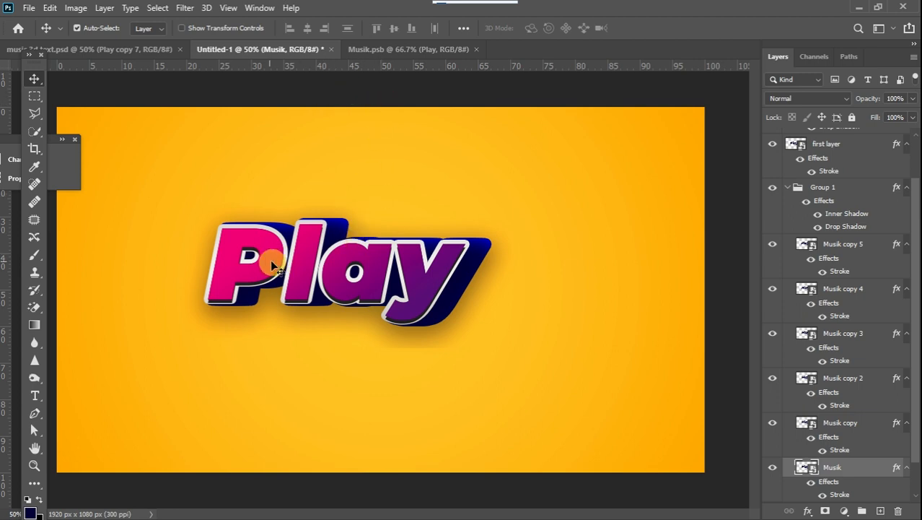
{"action": "left_click", "coordinate": [312, 252]}
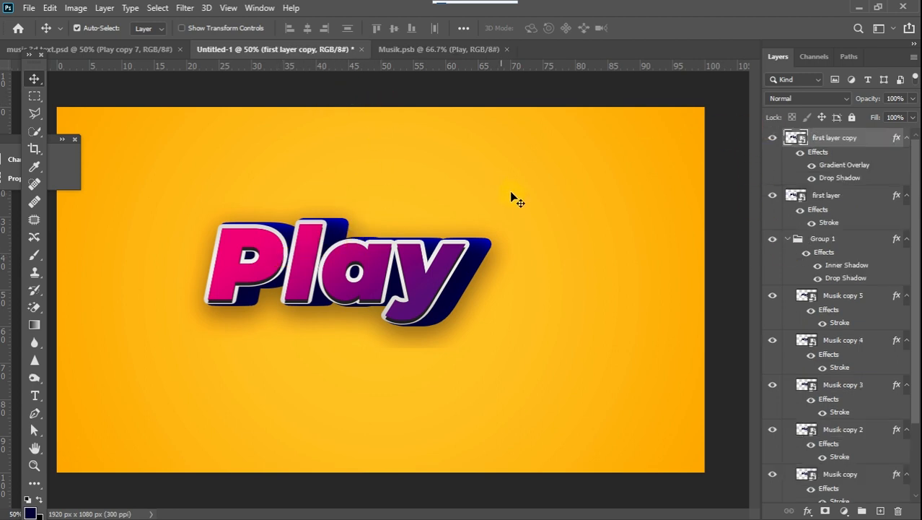
Open the first layer copy's Gradient Overlay settings and apply the turquoise-to-blue preset from the Purples group
{"action": "mouse_move", "coordinate": [920, 364]}
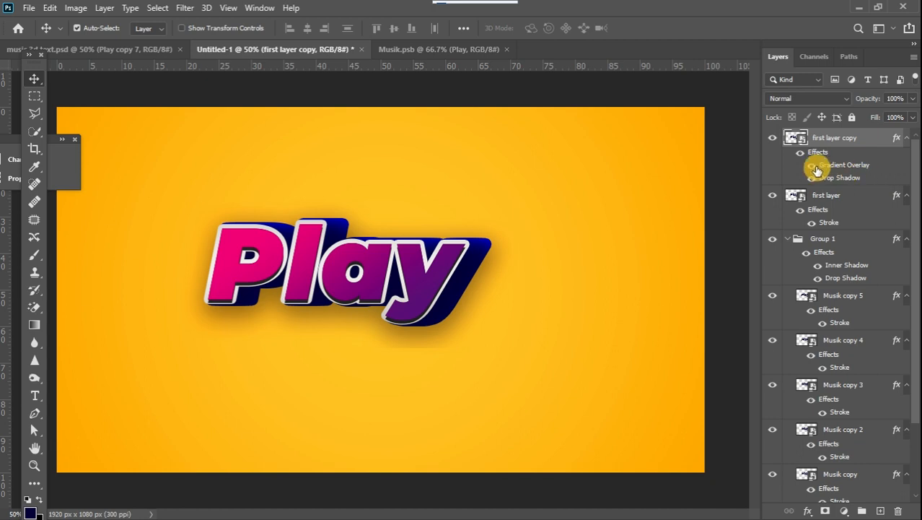
{"action": "double_click", "coordinate": [845, 168]}
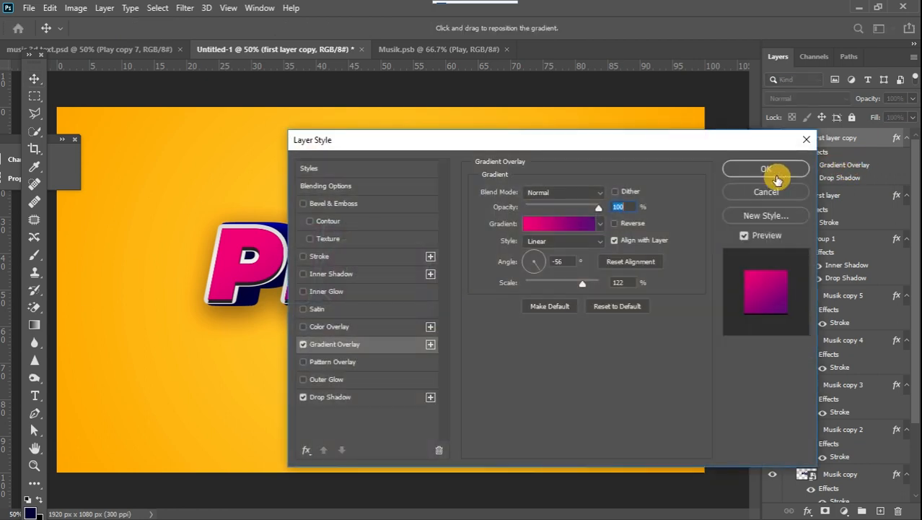
{"action": "left_click_drag", "start_coordinate": [556, 148], "coordinate": [686, 143]}
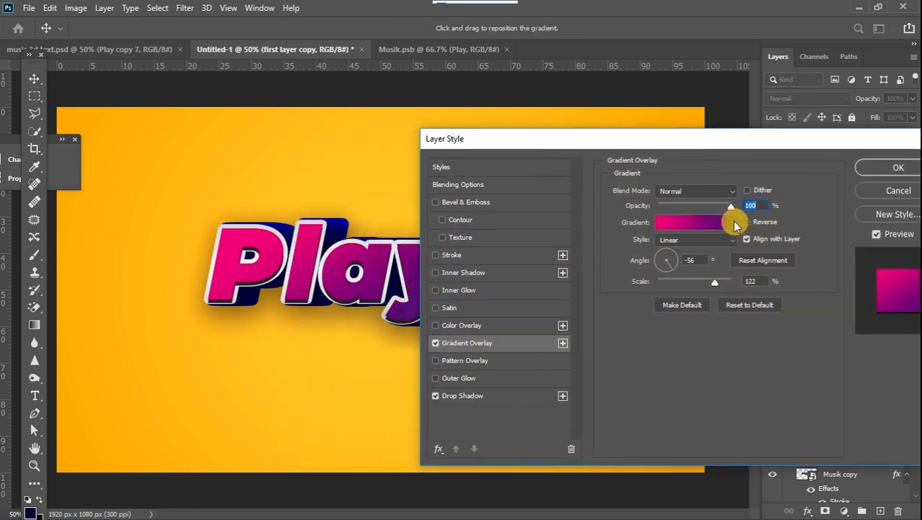
{"action": "left_click", "coordinate": [735, 223]}
{"action": "left_click", "coordinate": [725, 246]}
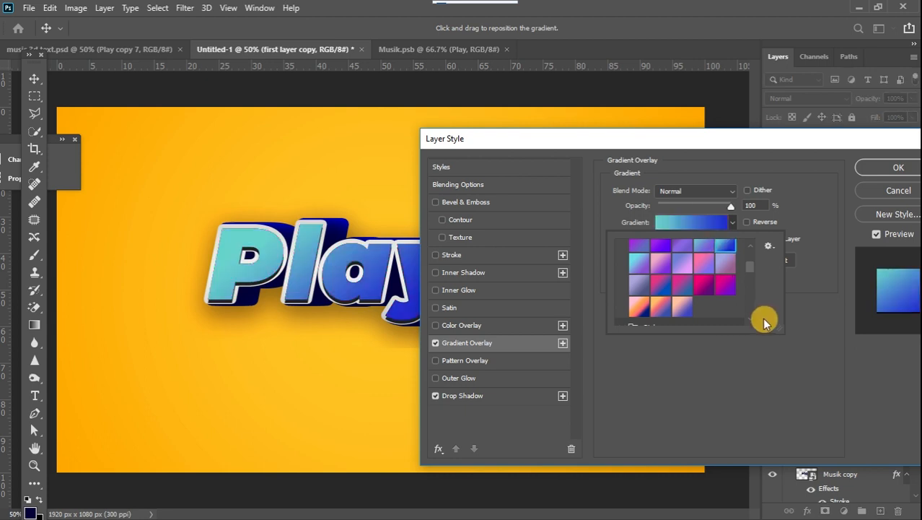
{"action": "left_click", "coordinate": [638, 165]}
{"action": "left_click_drag", "start_coordinate": [668, 145], "coordinate": [648, 165]}
Switch the first layer copy's gradient overlay to the yellow-to-red preset from the Oranges group and accept the layer style
{"action": "left_click", "coordinate": [725, 240]}
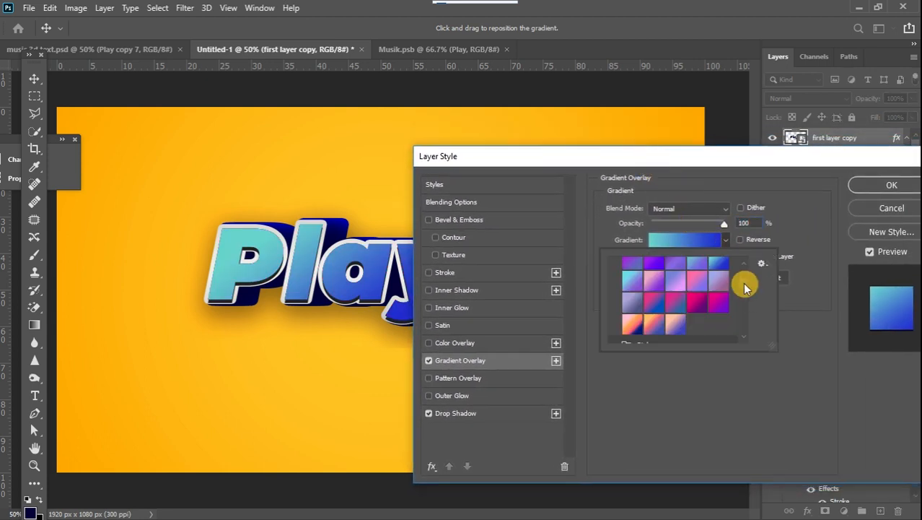
{"action": "left_click_drag", "start_coordinate": [745, 288], "coordinate": [743, 277]}
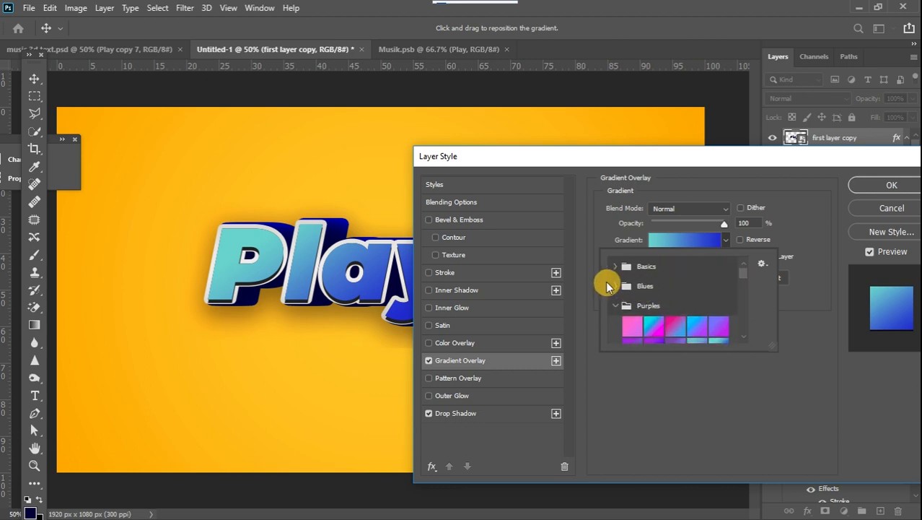
{"action": "left_click", "coordinate": [619, 309]}
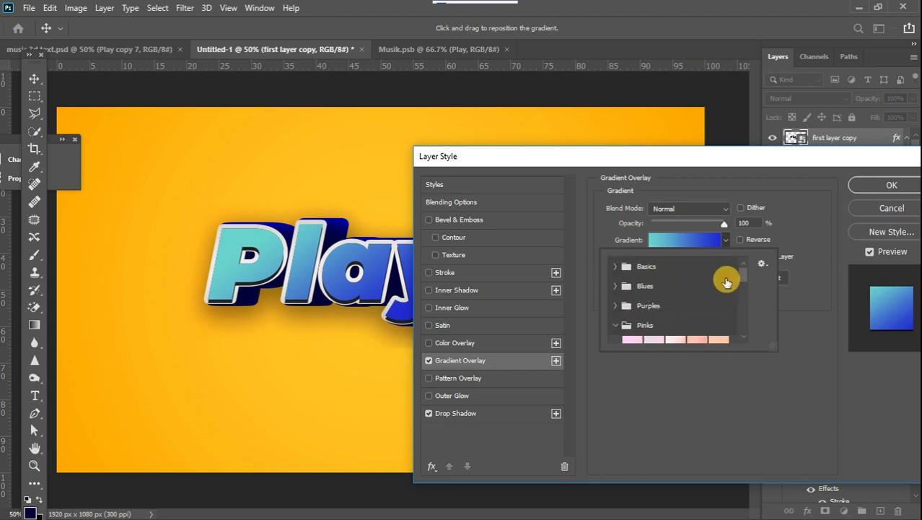
{"action": "left_click_drag", "start_coordinate": [743, 278], "coordinate": [745, 299]}
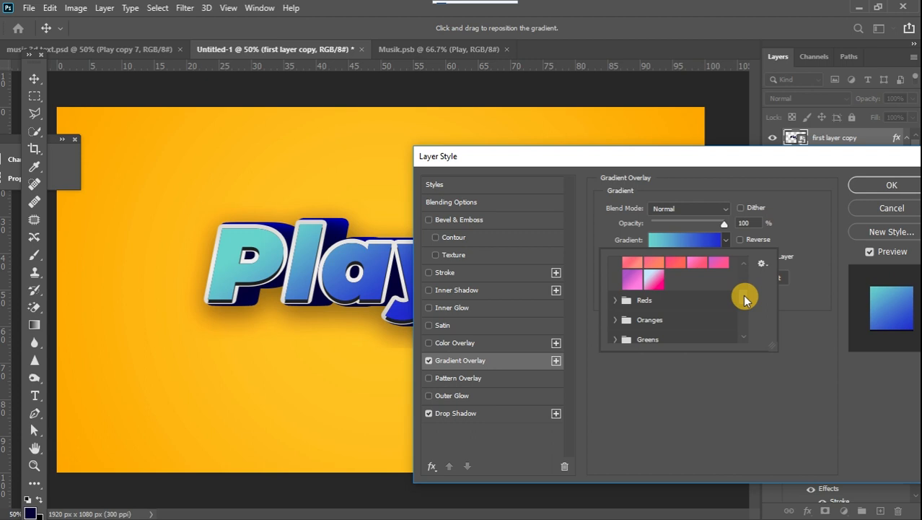
{"action": "left_click", "coordinate": [614, 318]}
{"action": "scroll", "coordinate": [739, 300], "scroll_direction": "down", "scroll_amount": 2}
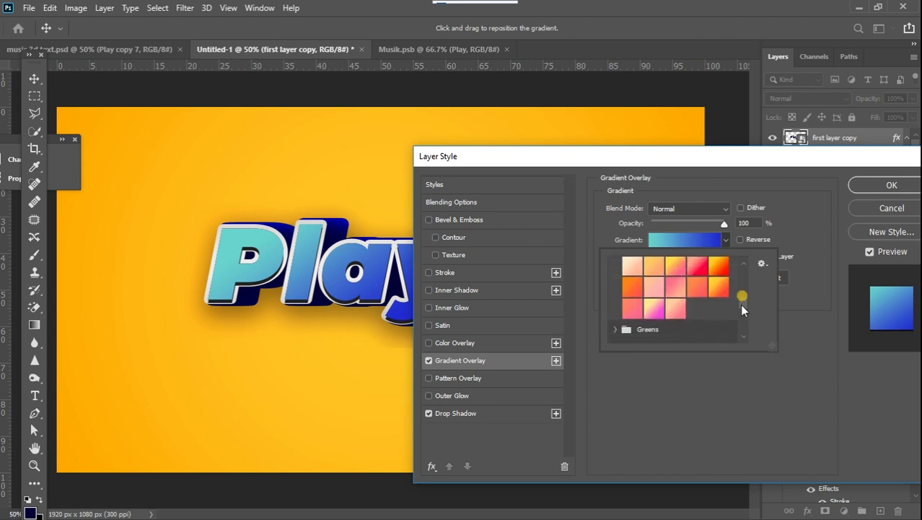
{"action": "left_click", "coordinate": [718, 267]}
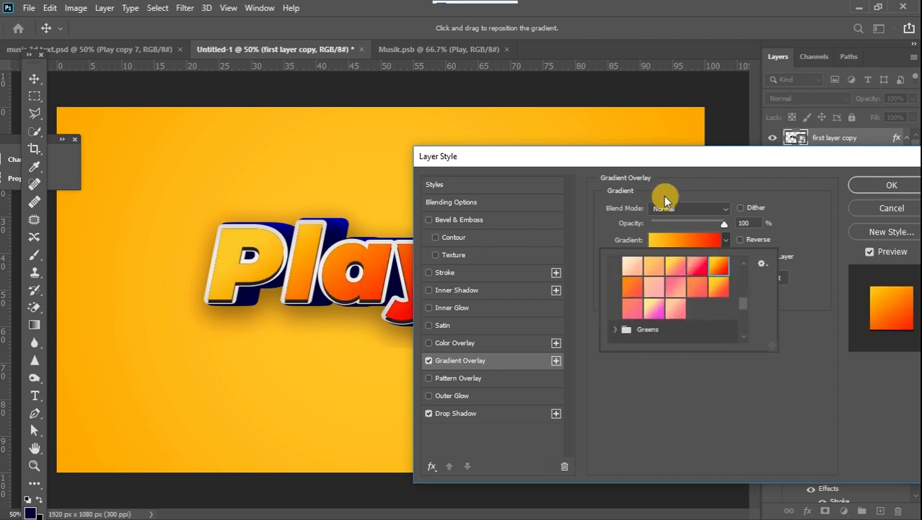
{"action": "left_click", "coordinate": [693, 158]}
{"action": "left_click_drag", "start_coordinate": [694, 158], "coordinate": [645, 189]}
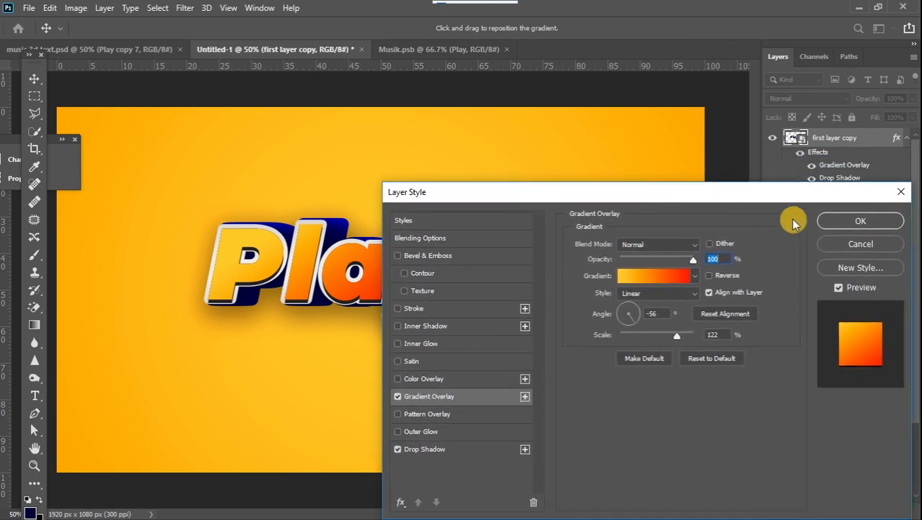
{"action": "left_click", "coordinate": [839, 220]}
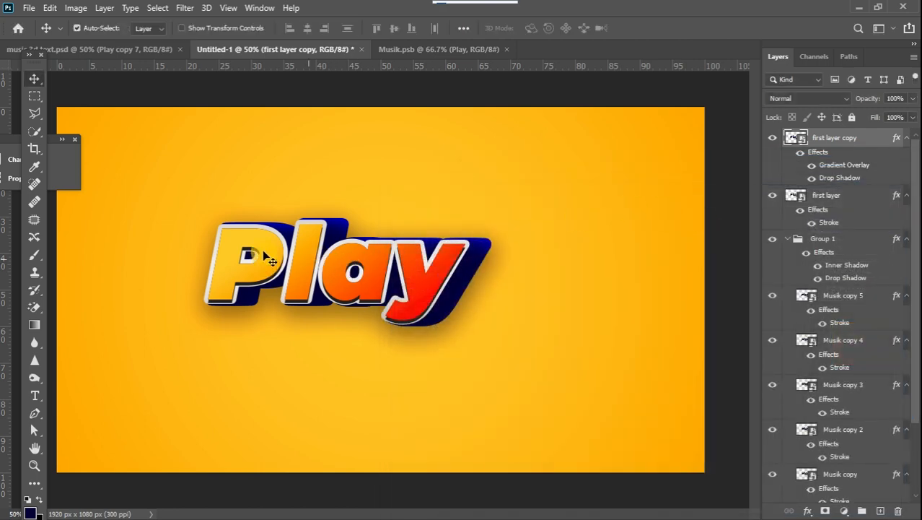
Select the first layer and toggle its visibility off and on to identify its part of the text
{"action": "left_click", "coordinate": [841, 201]}
{"action": "left_click", "coordinate": [771, 199]}
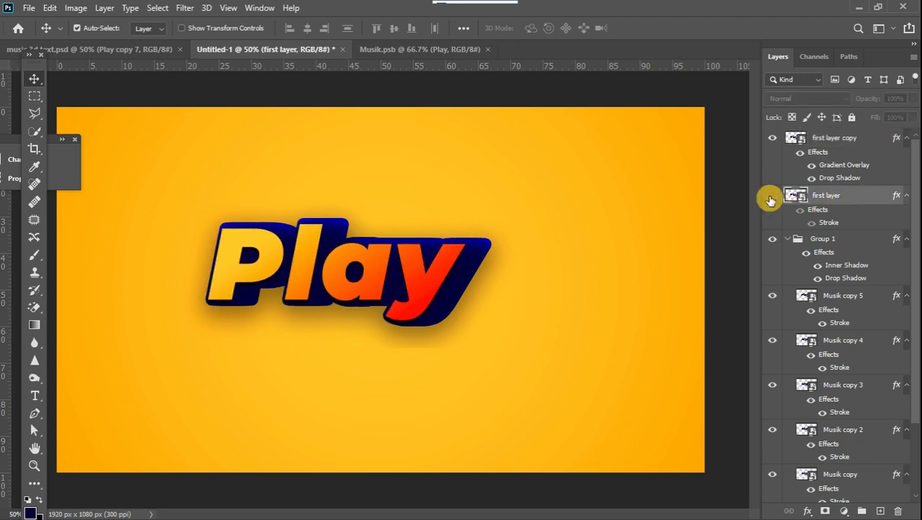
{"action": "left_click", "coordinate": [771, 197]}
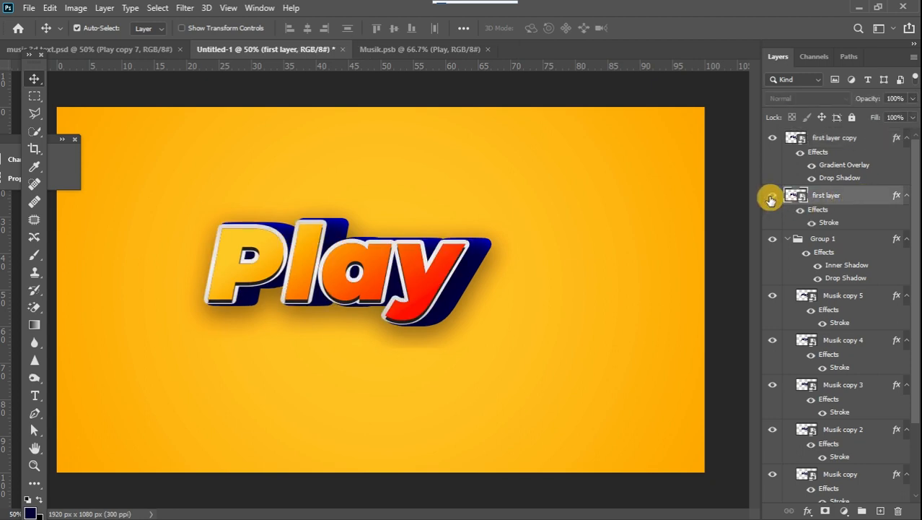
Open the first layer's Stroke settings and apply the pink-orange-navy gradient preset from the Purples group to the stroke
{"action": "double_click", "coordinate": [830, 224]}
{"action": "left_click_drag", "start_coordinate": [669, 186], "coordinate": [724, 165]}
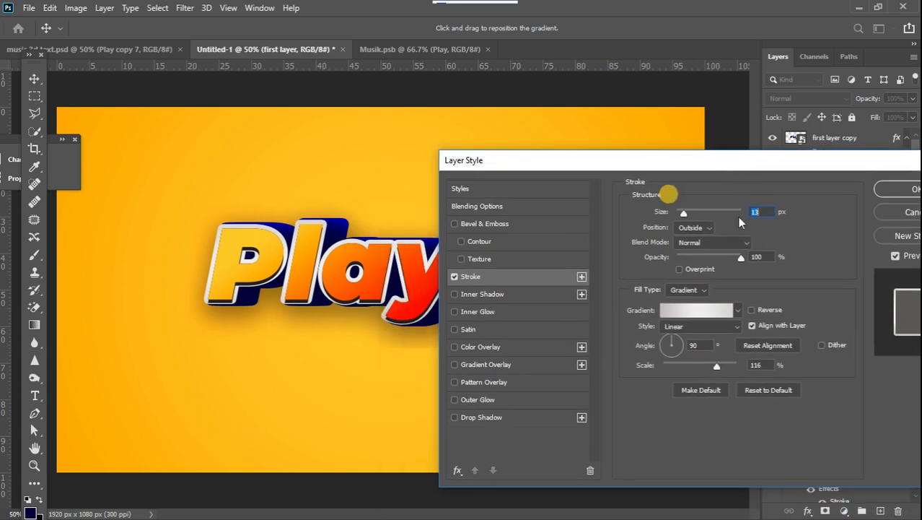
{"action": "left_click", "coordinate": [739, 314]}
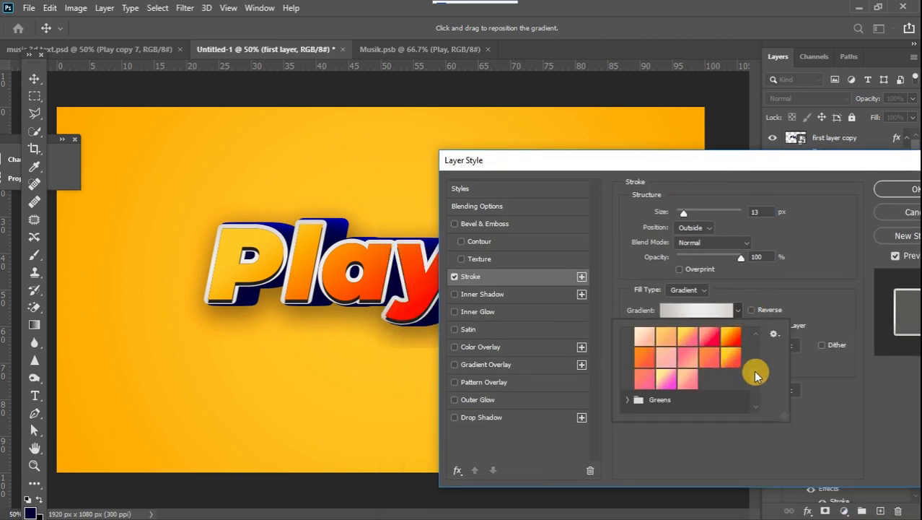
{"action": "scroll", "coordinate": [754, 375], "scroll_direction": "down", "scroll_amount": 5}
{"action": "scroll", "coordinate": [753, 370], "scroll_direction": "down", "scroll_amount": 6}
{"action": "scroll", "coordinate": [754, 368], "scroll_direction": "up", "scroll_amount": 2}
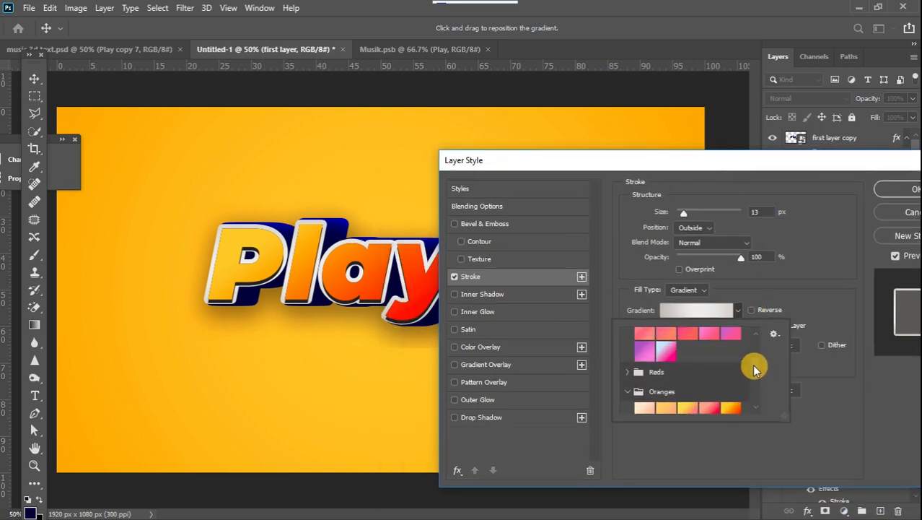
{"action": "scroll", "coordinate": [756, 358], "scroll_direction": "up", "scroll_amount": 5}
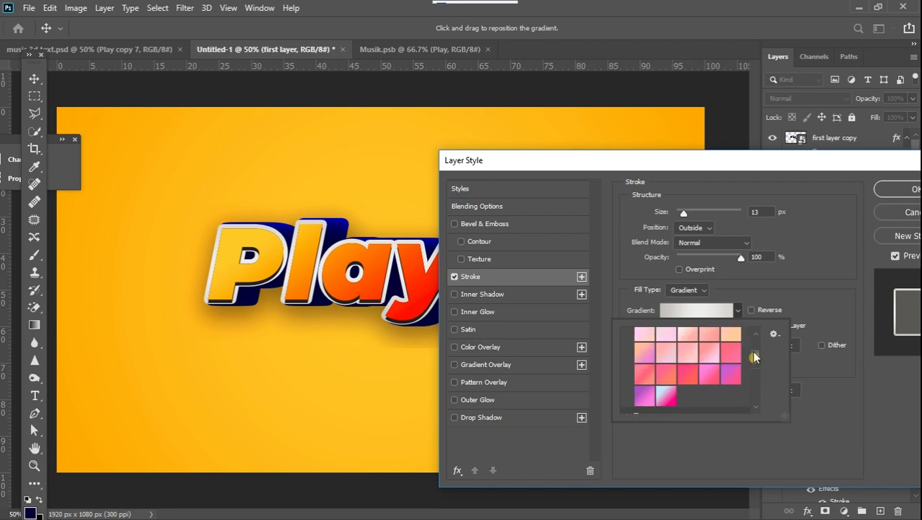
{"action": "left_click", "coordinate": [633, 376]}
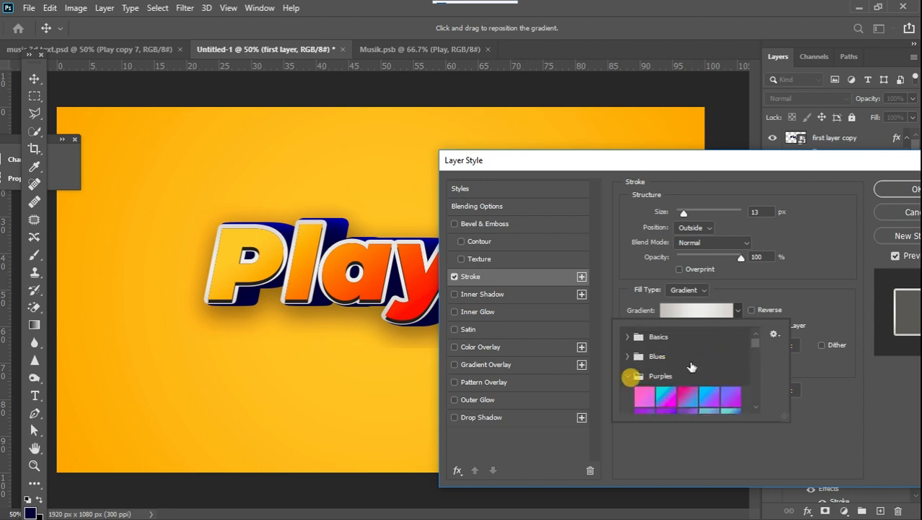
{"action": "left_click_drag", "start_coordinate": [755, 335], "coordinate": [754, 360]}
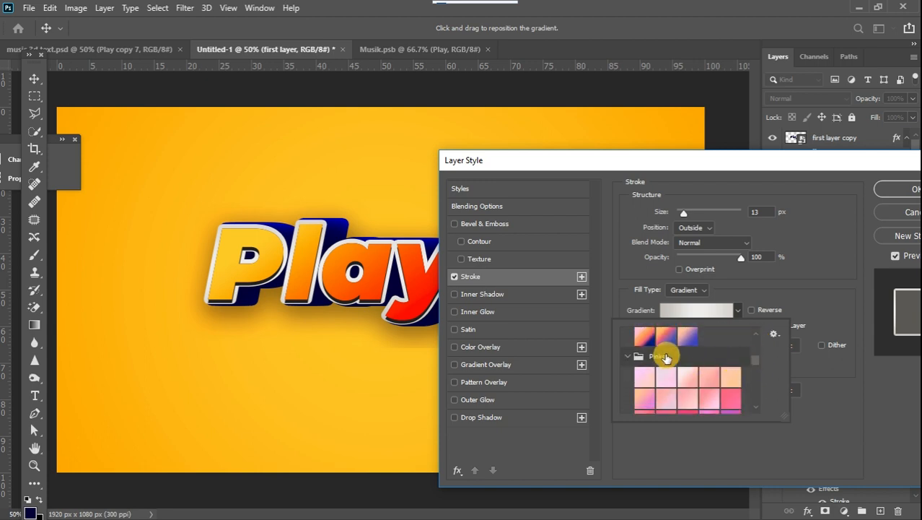
{"action": "left_click", "coordinate": [644, 335]}
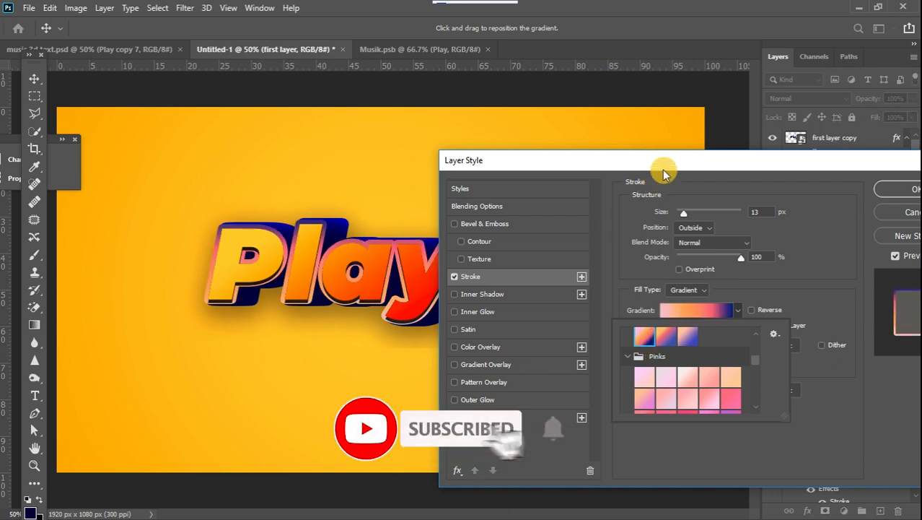
Change the first layer's stroke gradient to the pale grey-pink preset from the Pinks group and accept the layer style
{"action": "left_click_drag", "start_coordinate": [671, 160], "coordinate": [752, 166]}
{"action": "left_click", "coordinate": [818, 316]}
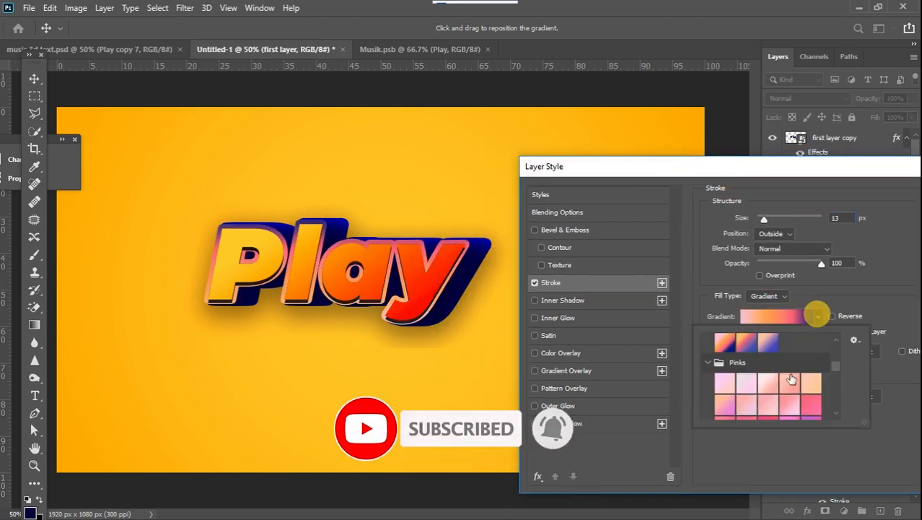
{"action": "left_click", "coordinate": [769, 384]}
{"action": "left_click", "coordinate": [750, 387]}
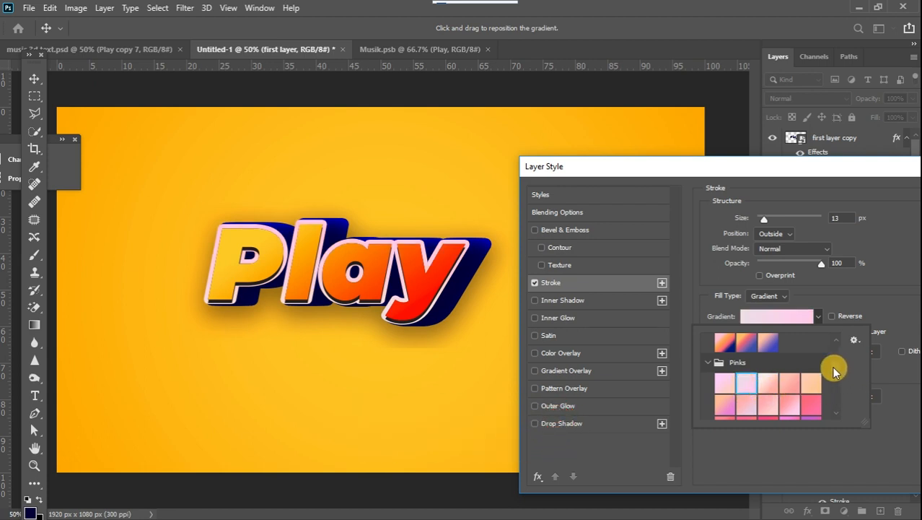
{"action": "scroll", "coordinate": [831, 363], "scroll_direction": "up", "scroll_amount": 2}
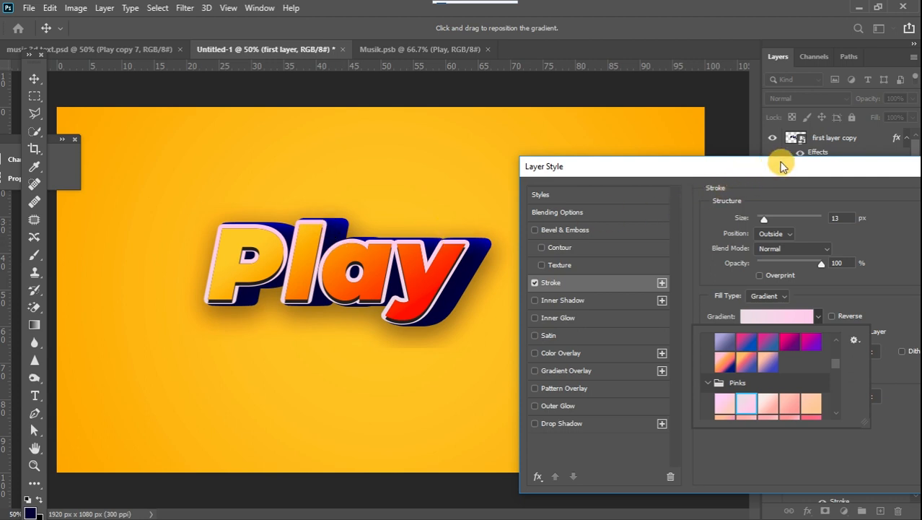
{"action": "left_click_drag", "start_coordinate": [784, 164], "coordinate": [671, 166]}
{"action": "left_click", "coordinate": [862, 196]}
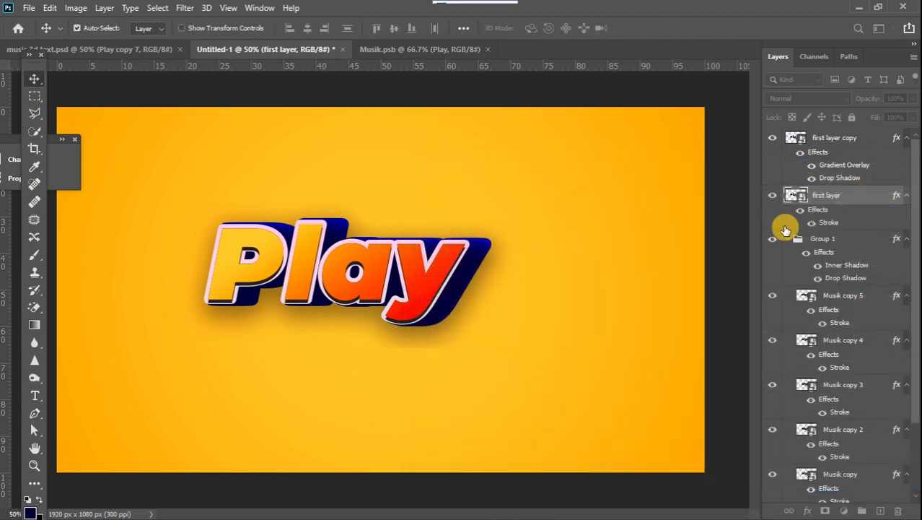
Collapse Group 1 and hide its Inner Shadow effect
{"action": "left_click", "coordinate": [788, 239]}
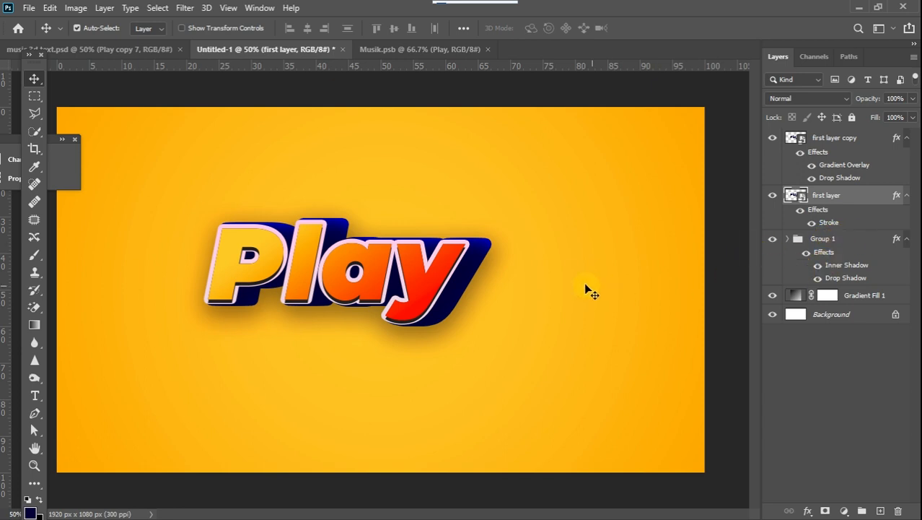
{"action": "left_click", "coordinate": [817, 267]}
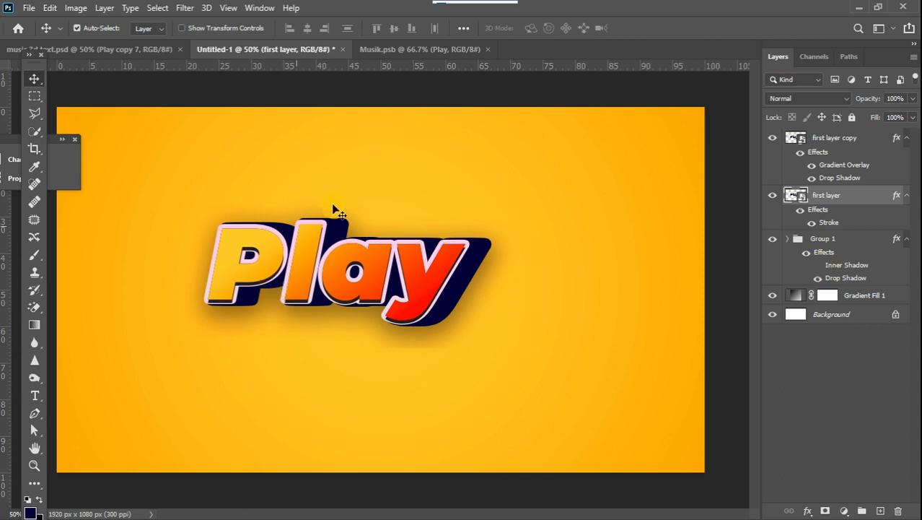